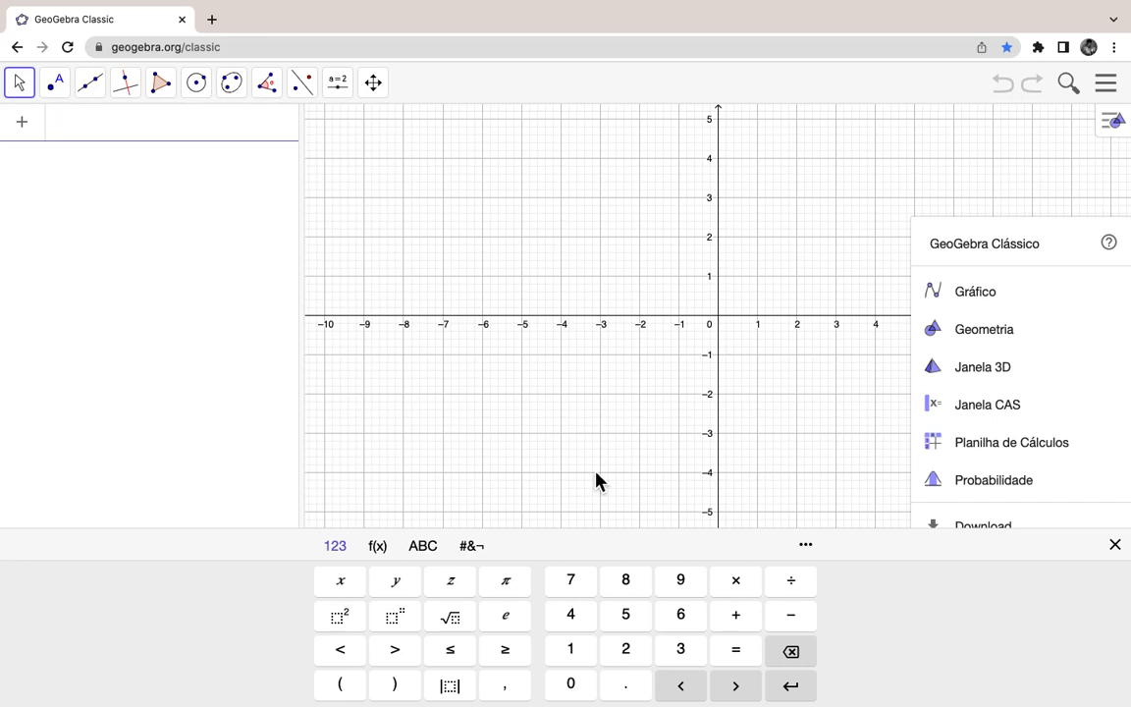
# Step: Switch to the CAS view and widen the calculation area, ready for entry in its first row
pyautogui.click(974, 414)
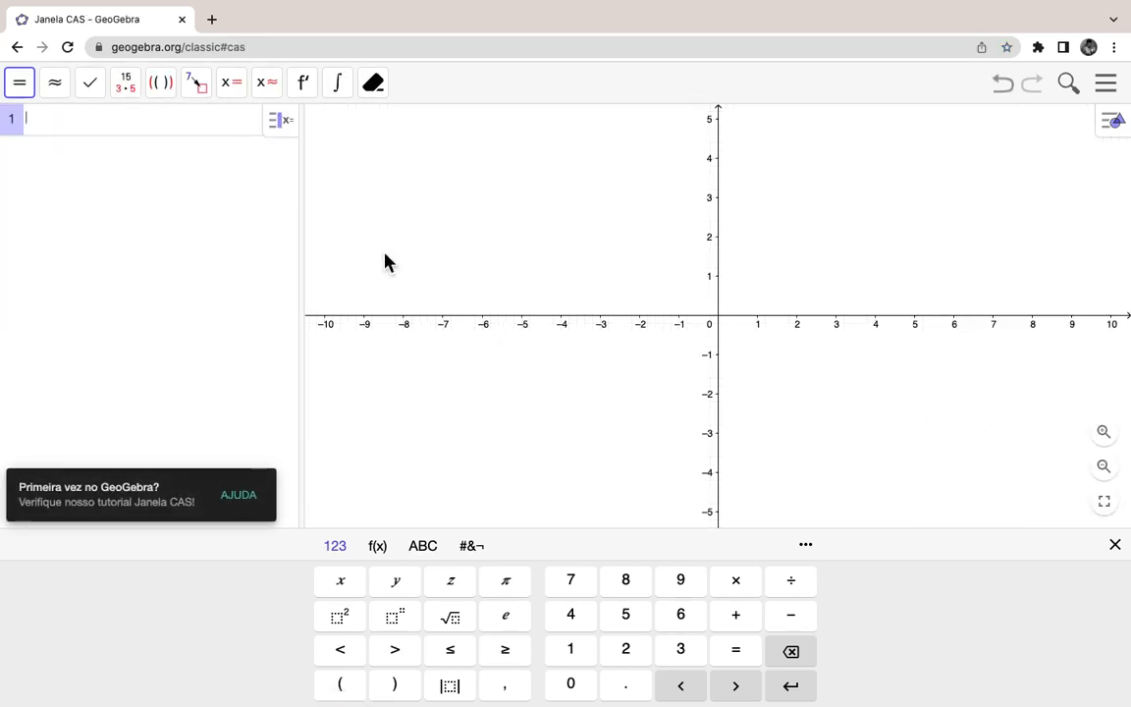
pyautogui.moveTo(311, 224); pyautogui.dragTo(358, 220)
pyautogui.click(169, 128)
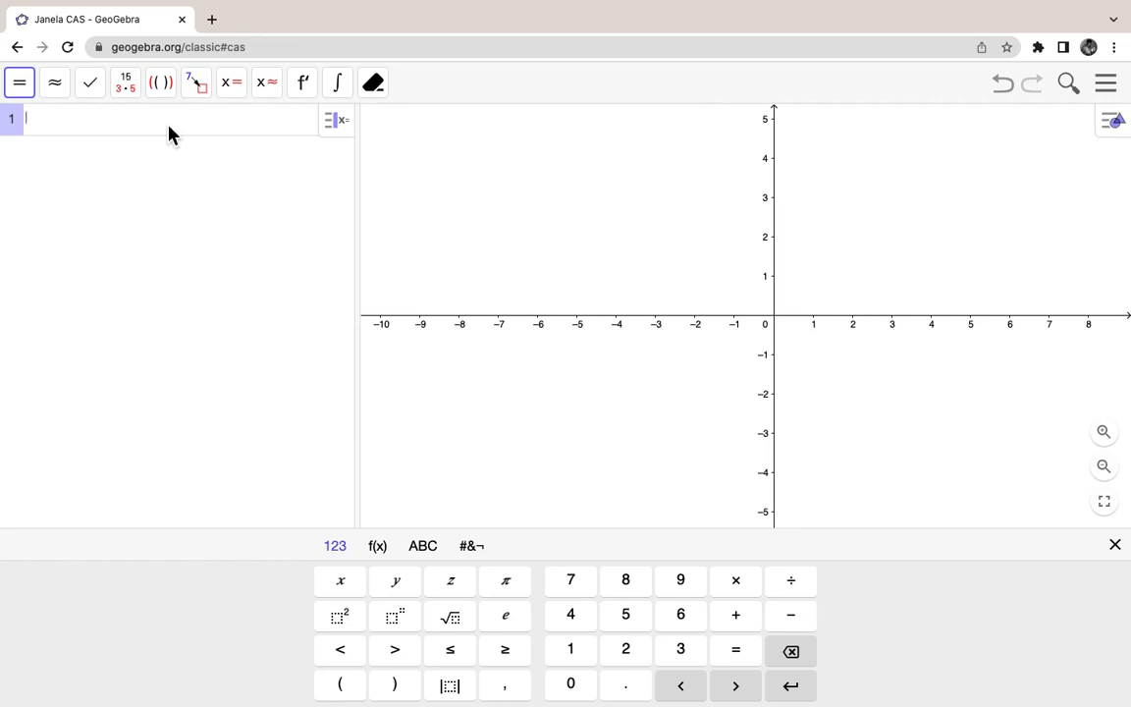
# Step: Define the symbolic points A := (u,v) and B := (0,w) in CAS rows 1 and 2
pyautogui.write('A := (')
pyautogui.write('u,v')
pyautogui.press('Return')
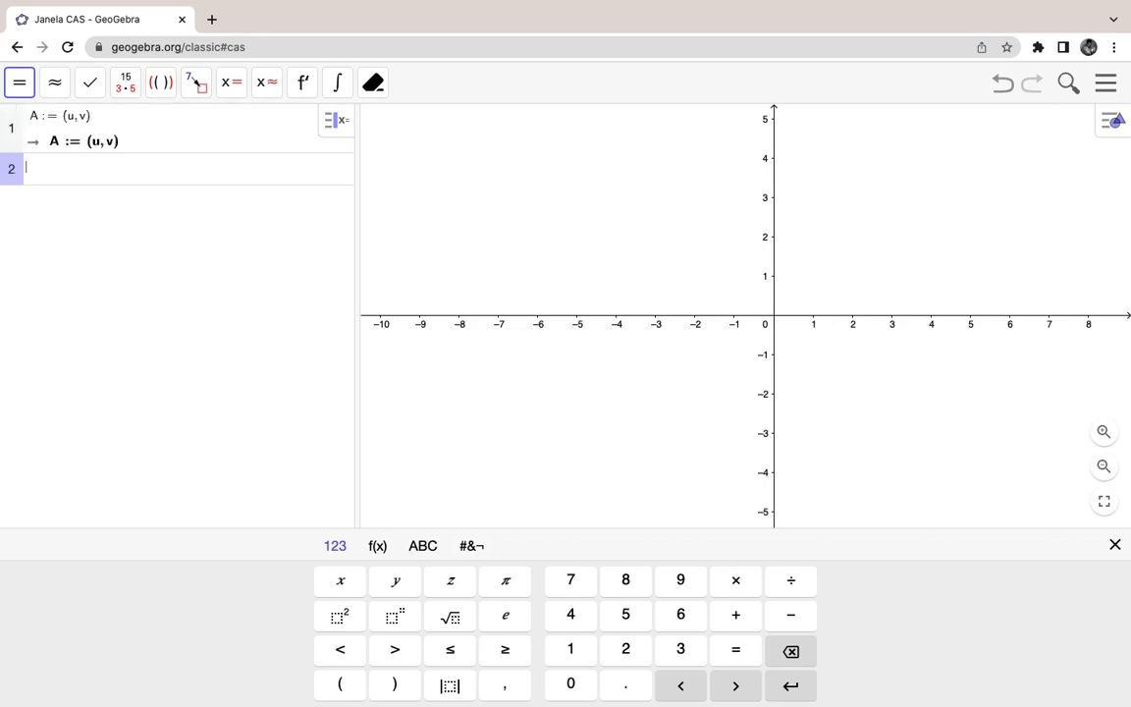
pyautogui.write('B := (0,w')
pyautogui.press('Return')
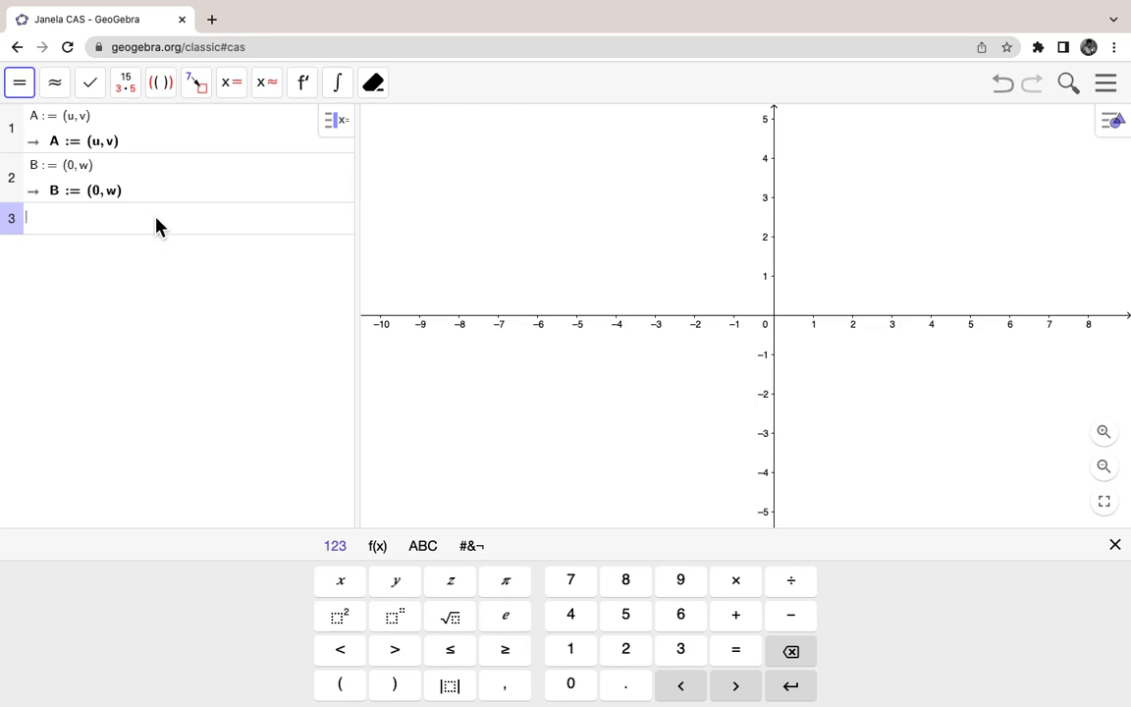
# Step: Compute the equation of the line through both points with Reta(A,B) in CAS row 3
pyautogui.write('Reta')
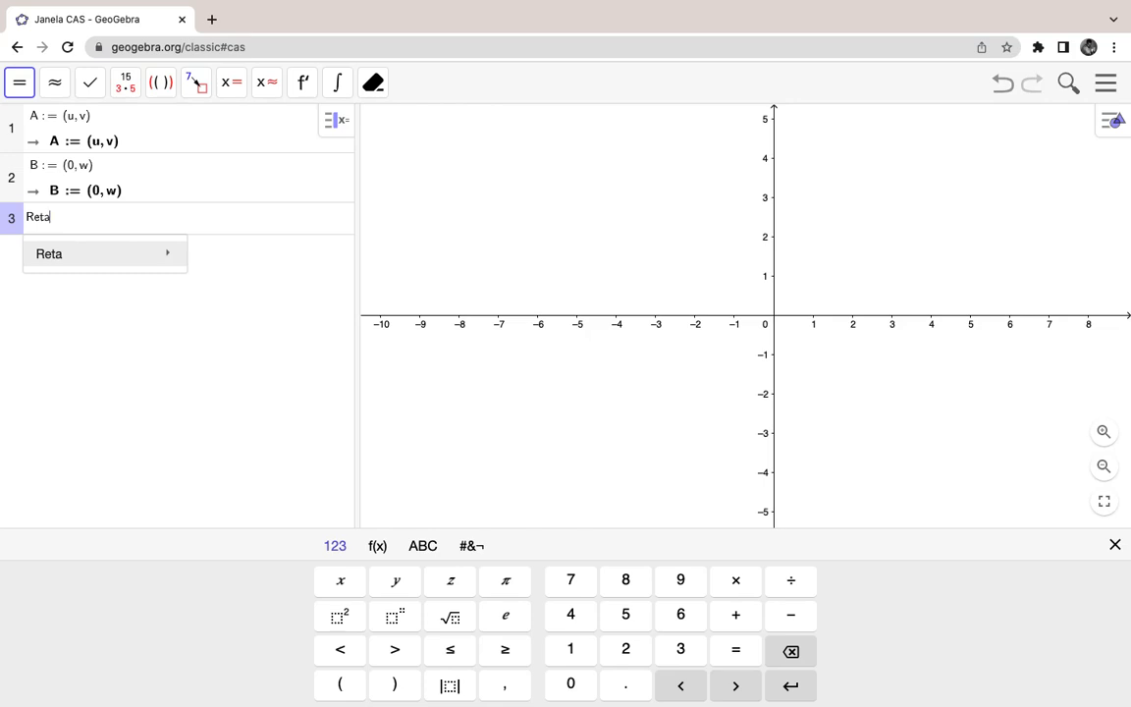
pyautogui.write('(a,B')
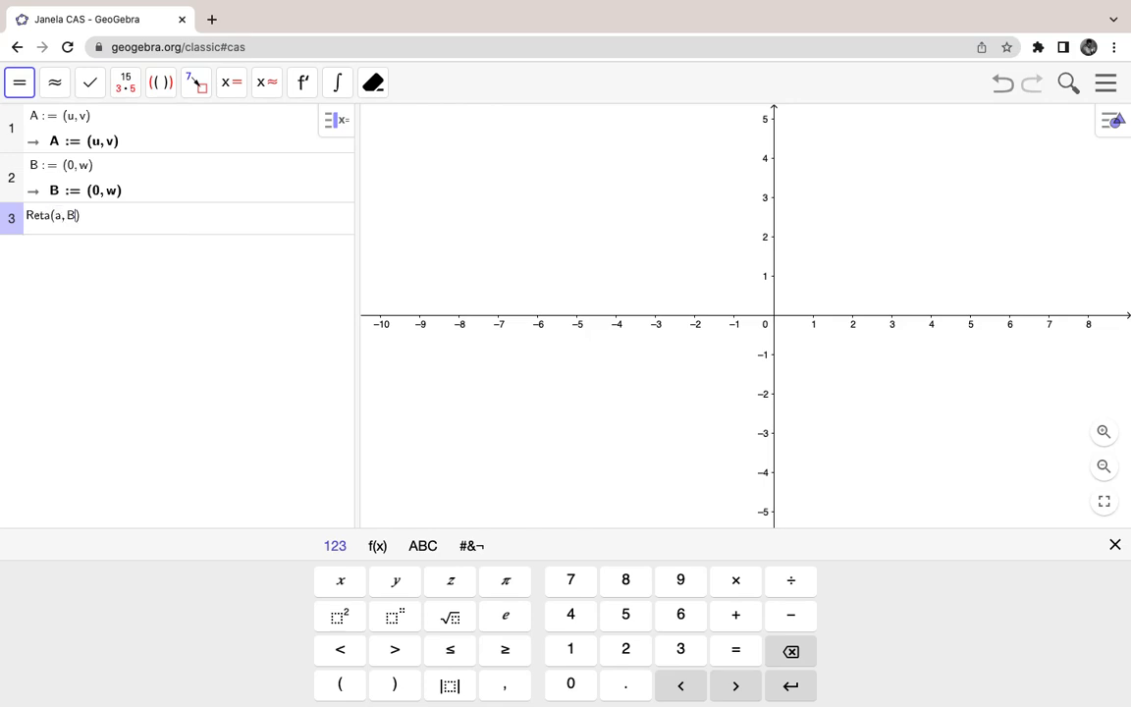
pyautogui.press('BackSpace')
pyautogui.press('BackSpace')
pyautogui.press('BackSpace')
pyautogui.write('A,B')
pyautogui.press('Return')
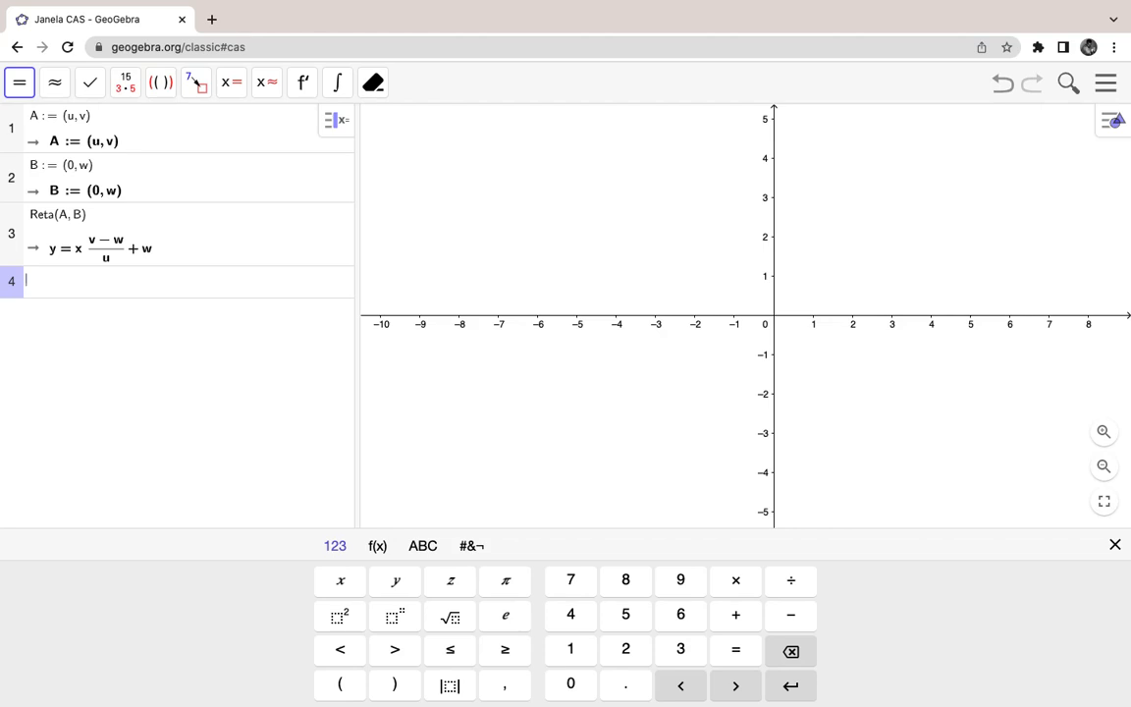
# Step: Compute the perpendicular bisector of the two points with Mediatriz(A,B) in CAS row 4
pyautogui.write('Mediatriz')
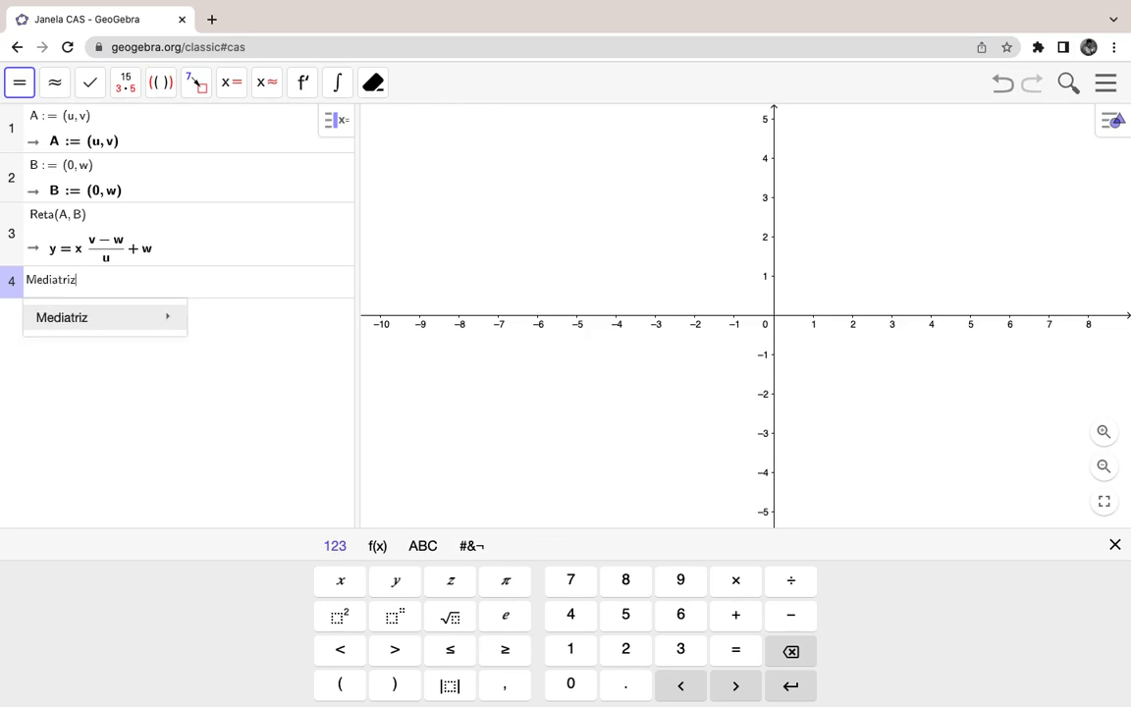
pyautogui.write('(')
pyautogui.write('A, B')
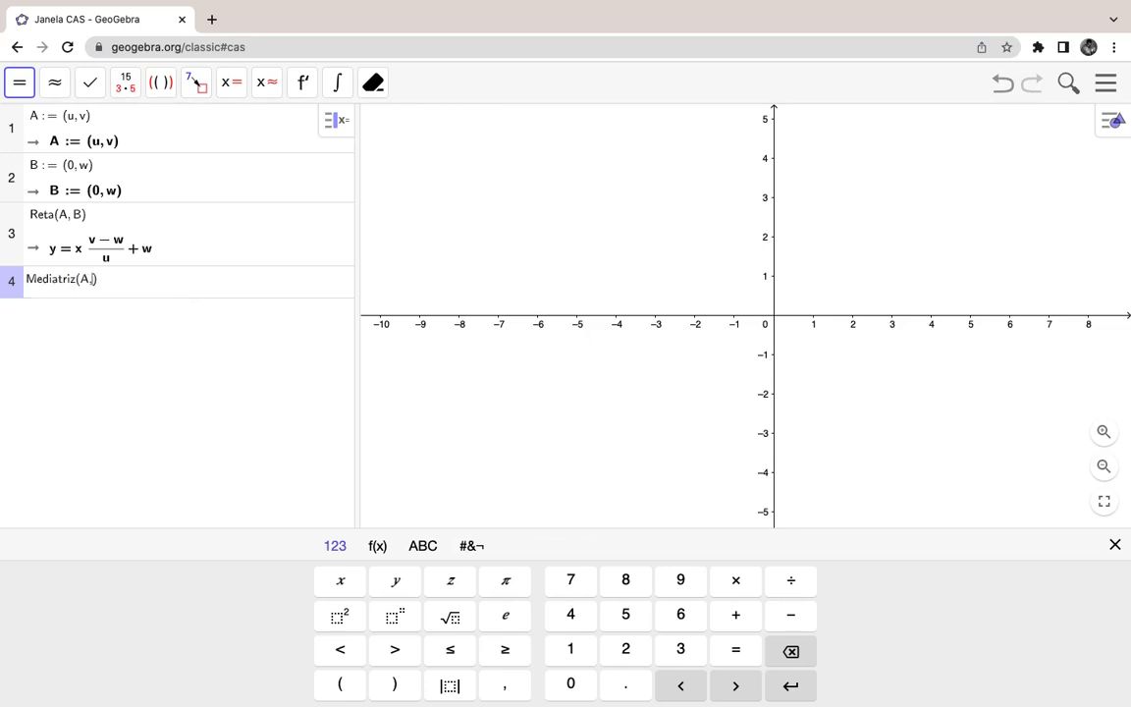
pyautogui.press('Return')
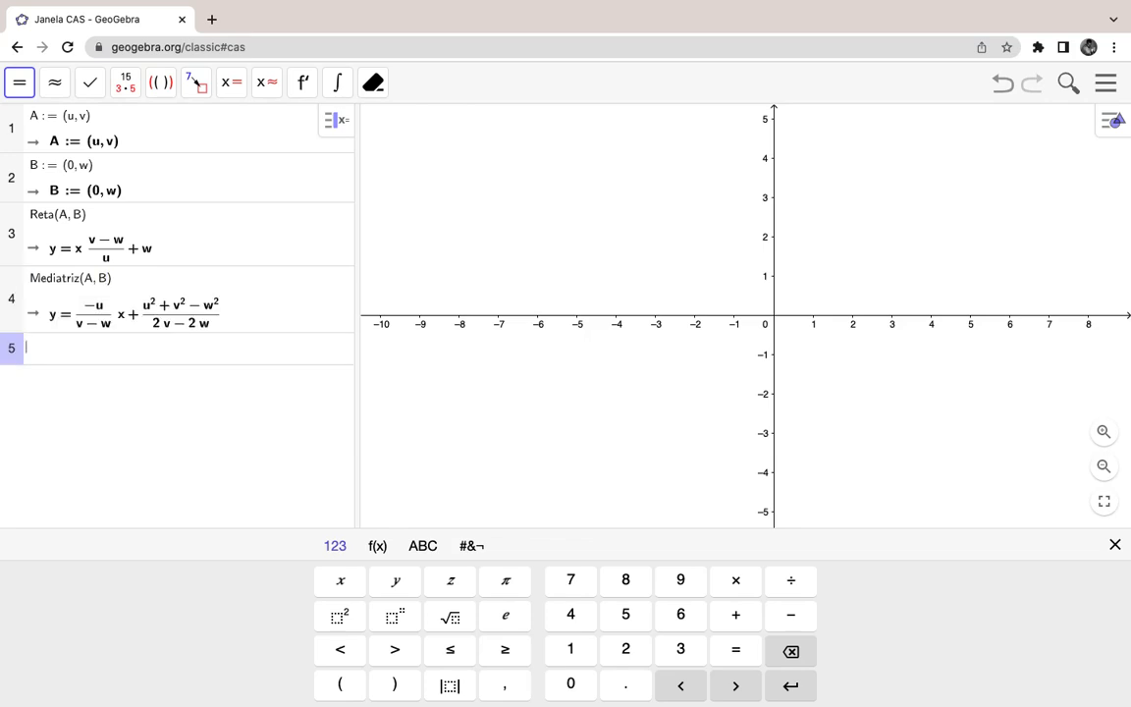
# Step: Compute the midpoint of the two points with PontoMédio(A,B) in CAS row 5
pyautogui.write('Pon')
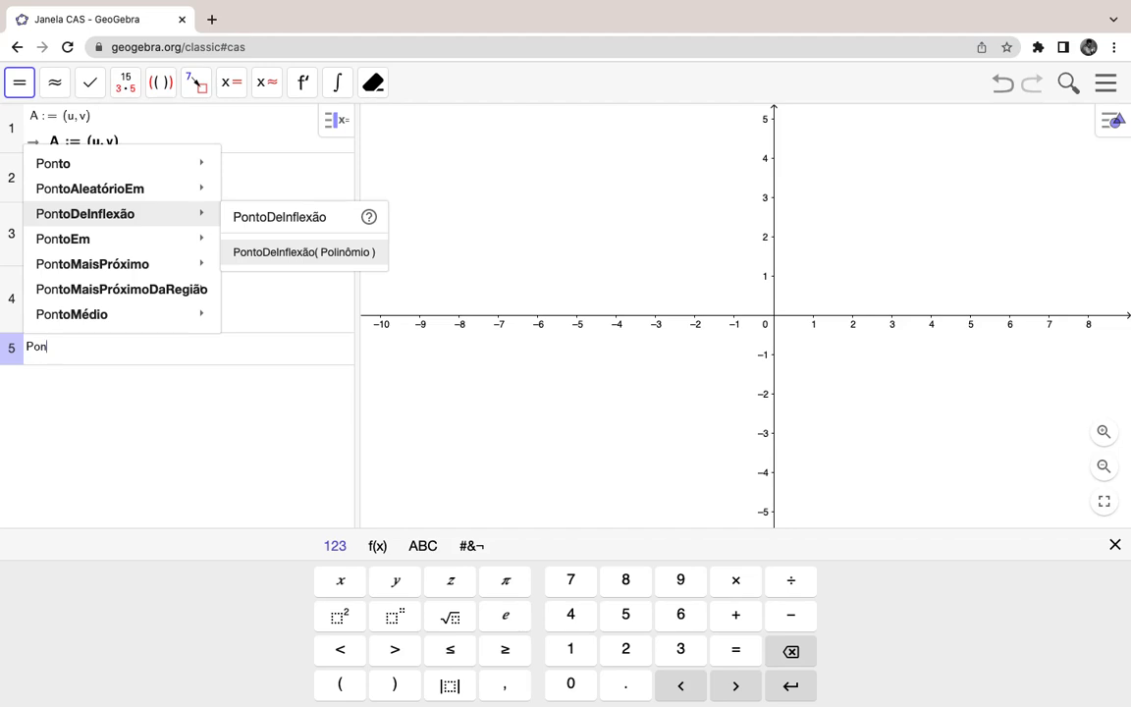
pyautogui.write('toM')
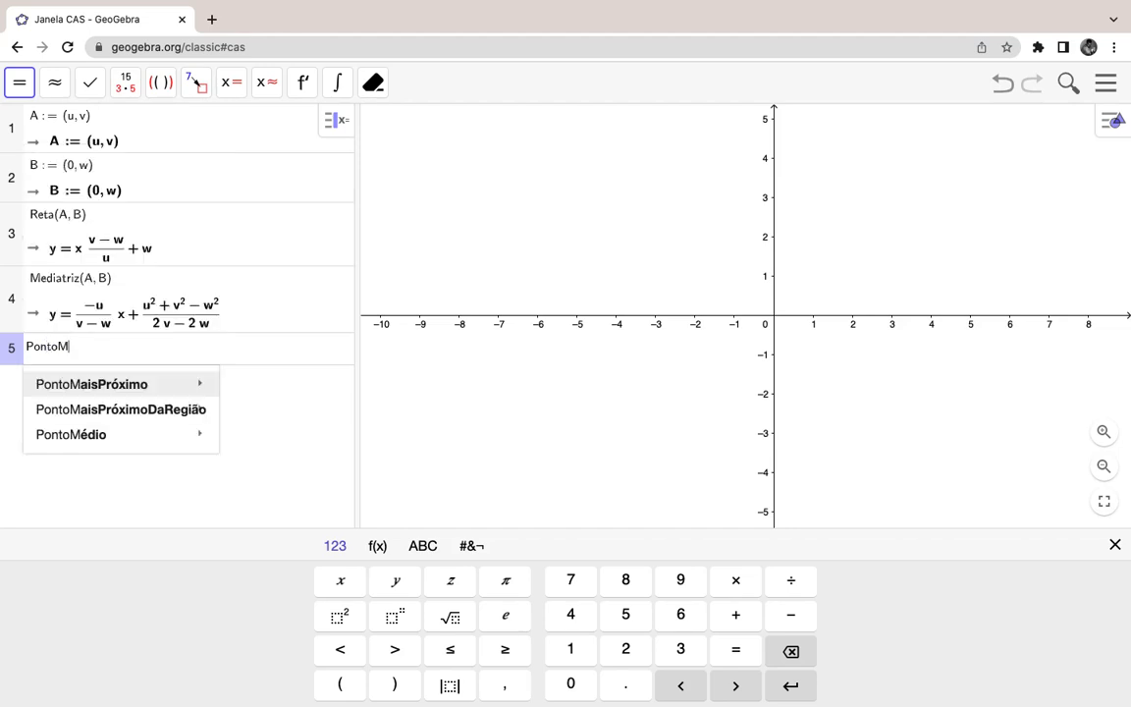
pyautogui.write('édi')
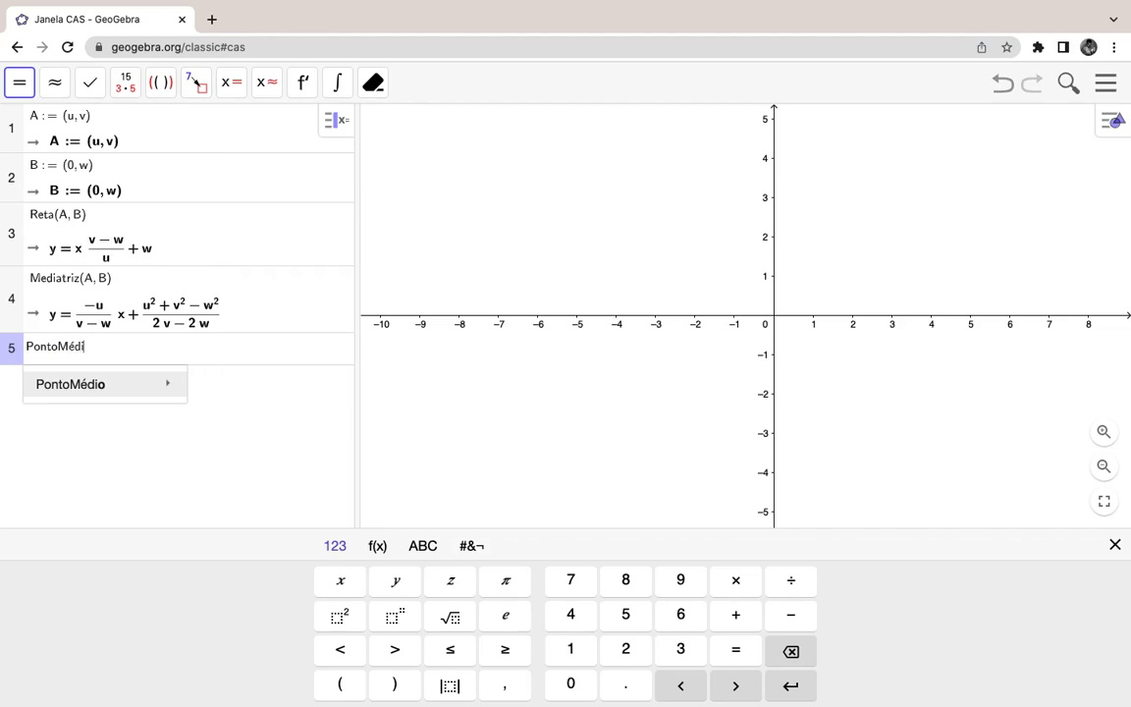
pyautogui.write('o(A, ')
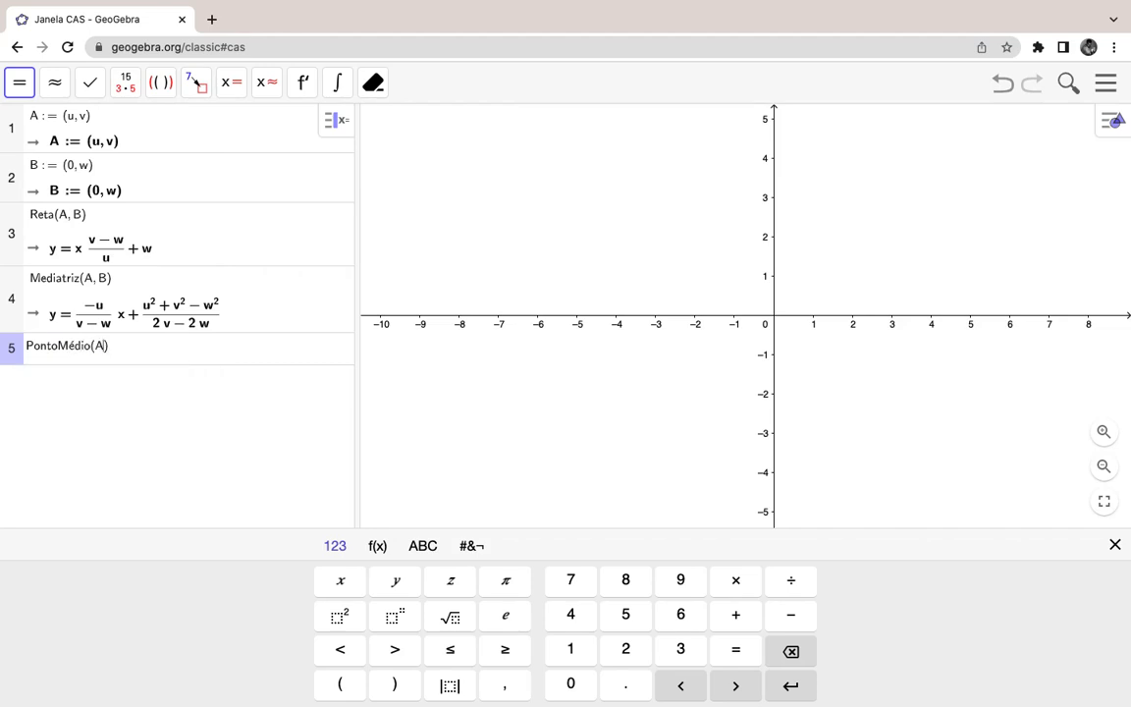
pyautogui.write('B')
pyautogui.press('Return')
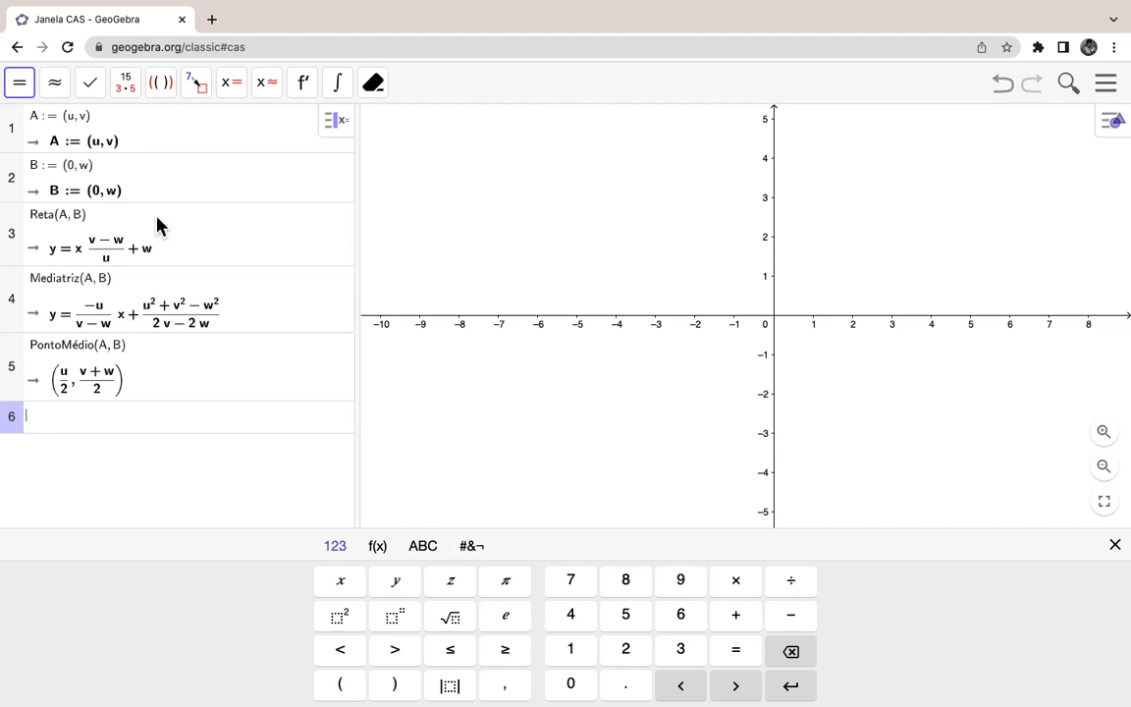
# Step: Reload the page, discarding the current calculations, and widen the empty CAS area again
pyautogui.click(74, 49)
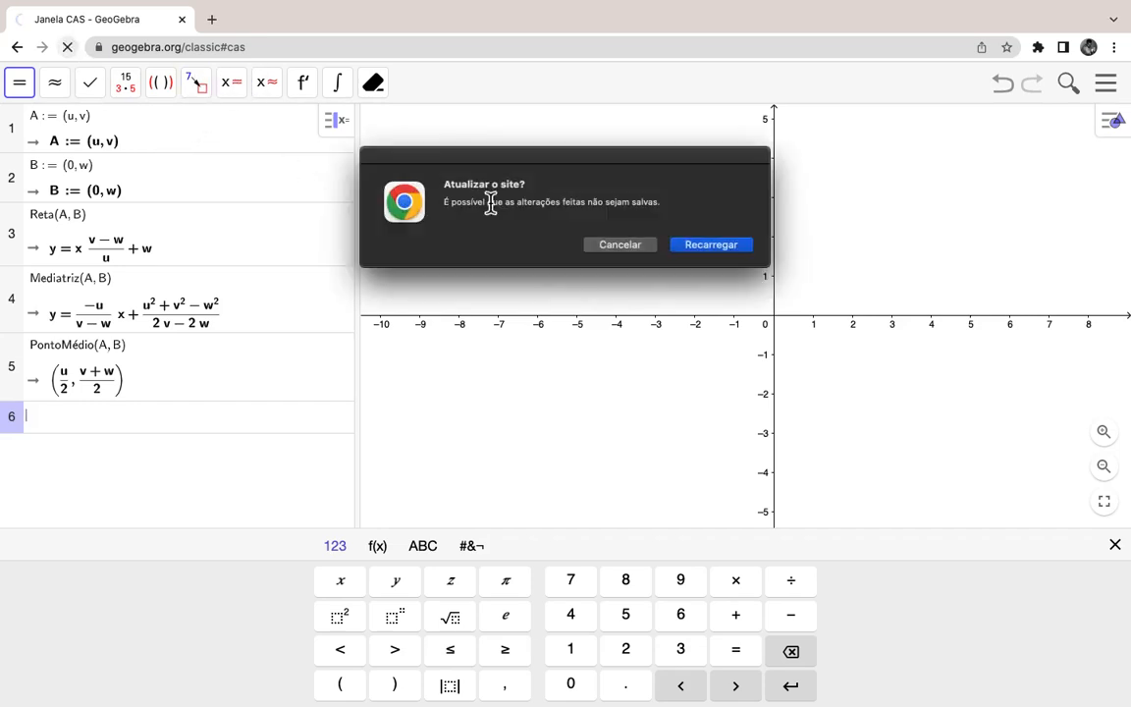
pyautogui.click(705, 252)
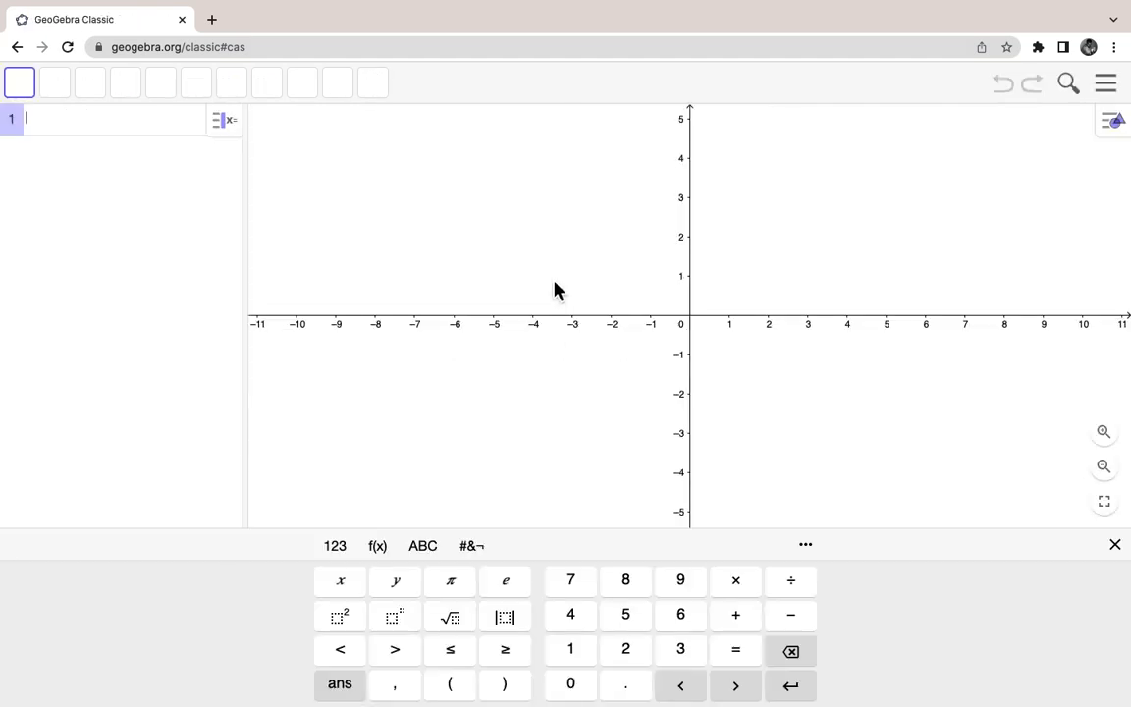
pyautogui.moveTo(252, 217); pyautogui.dragTo(366, 216)
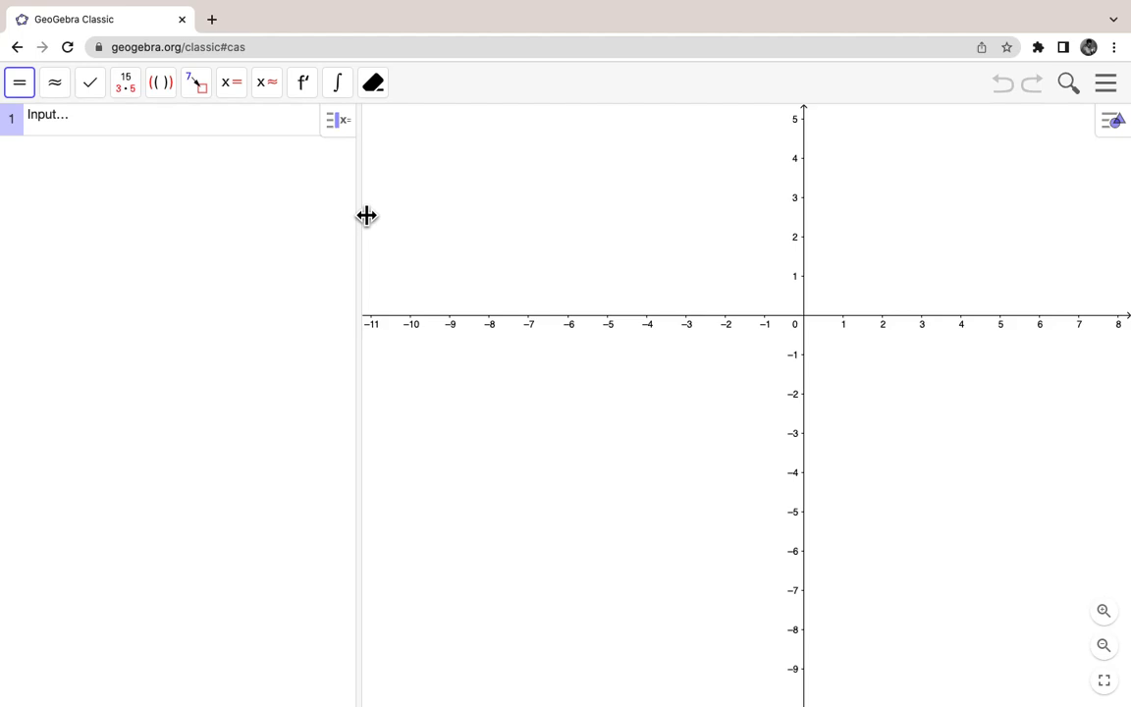
# Step: Define point A := (0,0) in the first CAS row
pyautogui.click(77, 120)
pyautogui.write('A := ')
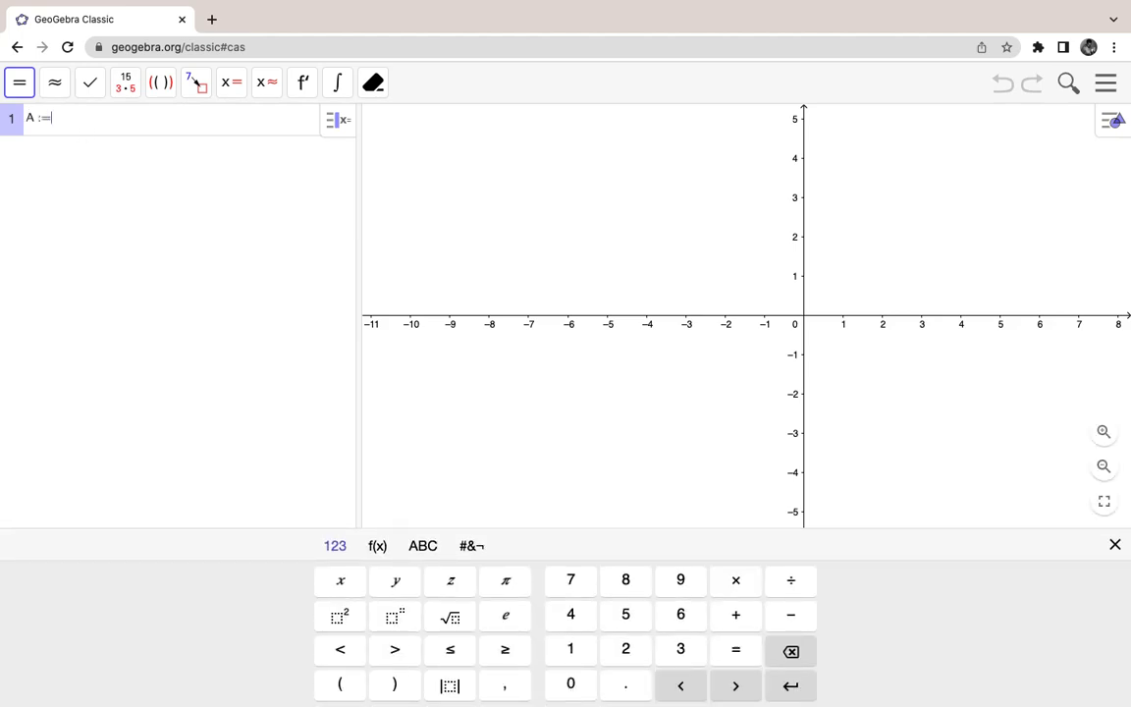
pyautogui.write('(0,0')
pyautogui.press('Return')
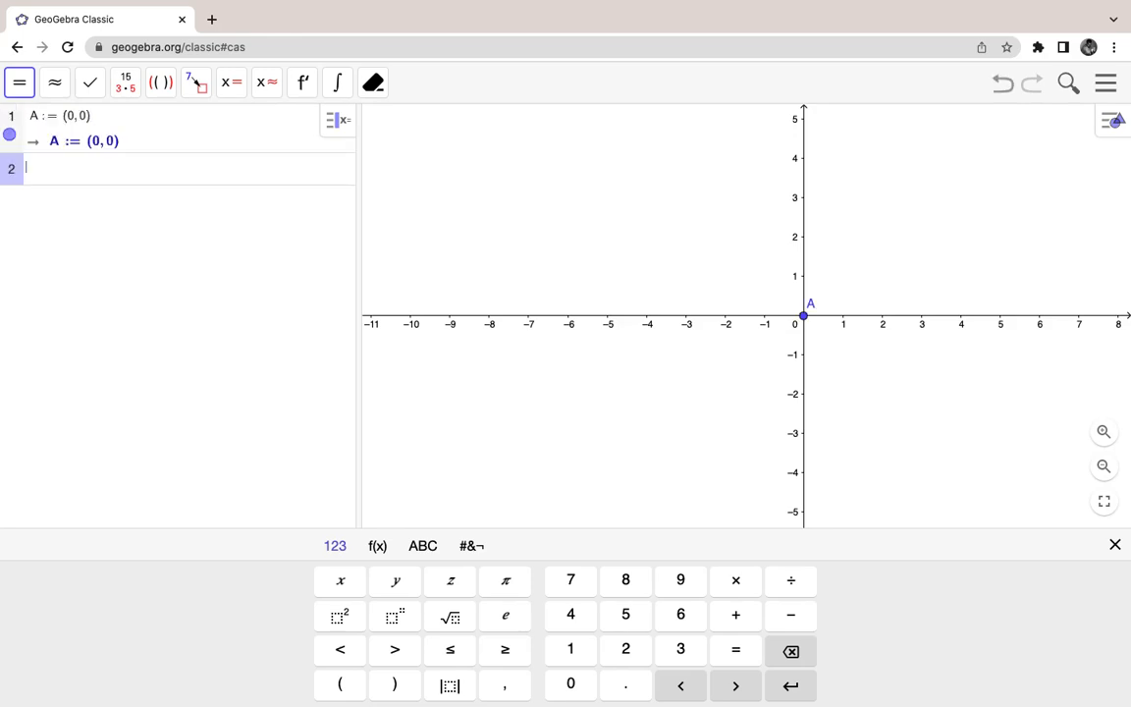
# Step: Define the symbolic points B := (u,0) and C := (v,w) in CAS rows 2 and 3
pyautogui.write('B =')
pyautogui.press('BackSpace')
pyautogui.write(':= (')
pyautogui.write('u, 0')
pyautogui.press('Return')
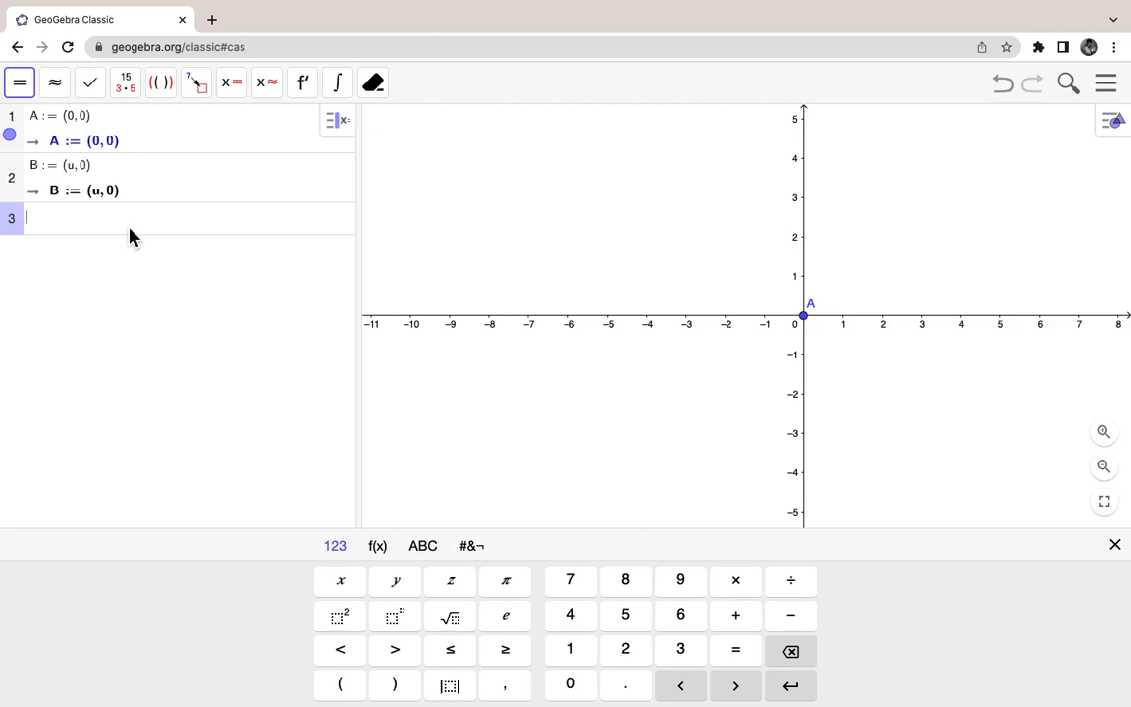
pyautogui.write('C')
pyautogui.write(':= (v,w')
pyautogui.press('Return')
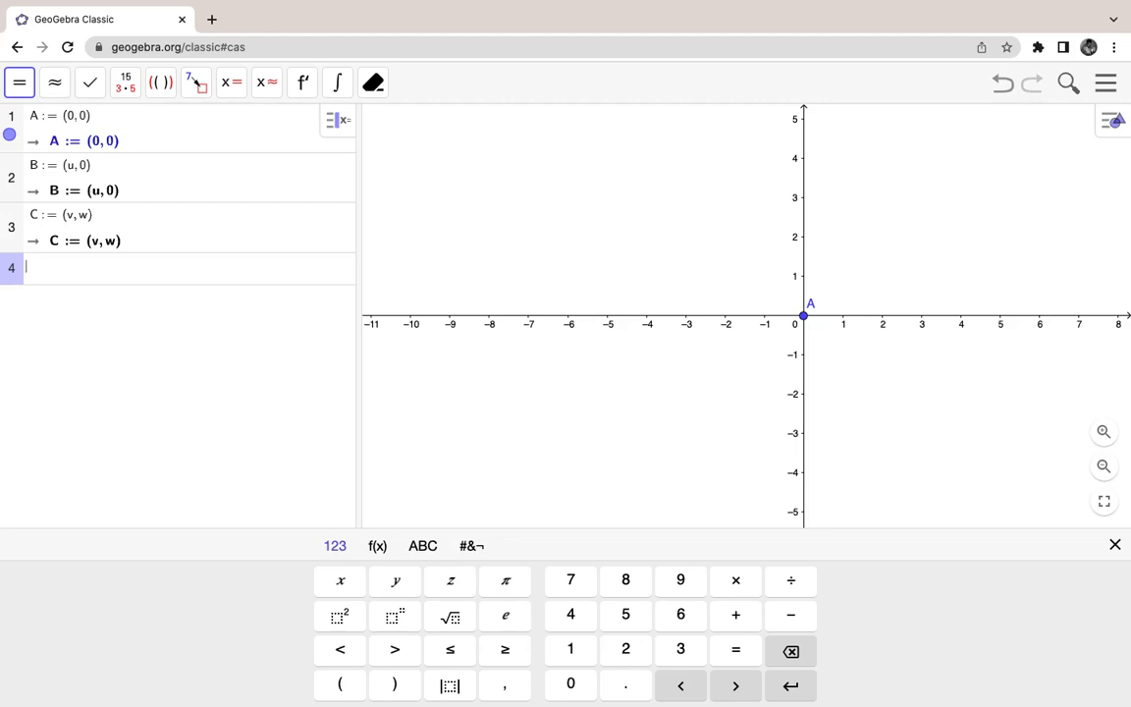
# Step: Place a point on the x-axis at x = 3 with the Point tool
pyautogui.click(521, 206)
pyautogui.click(56, 82)
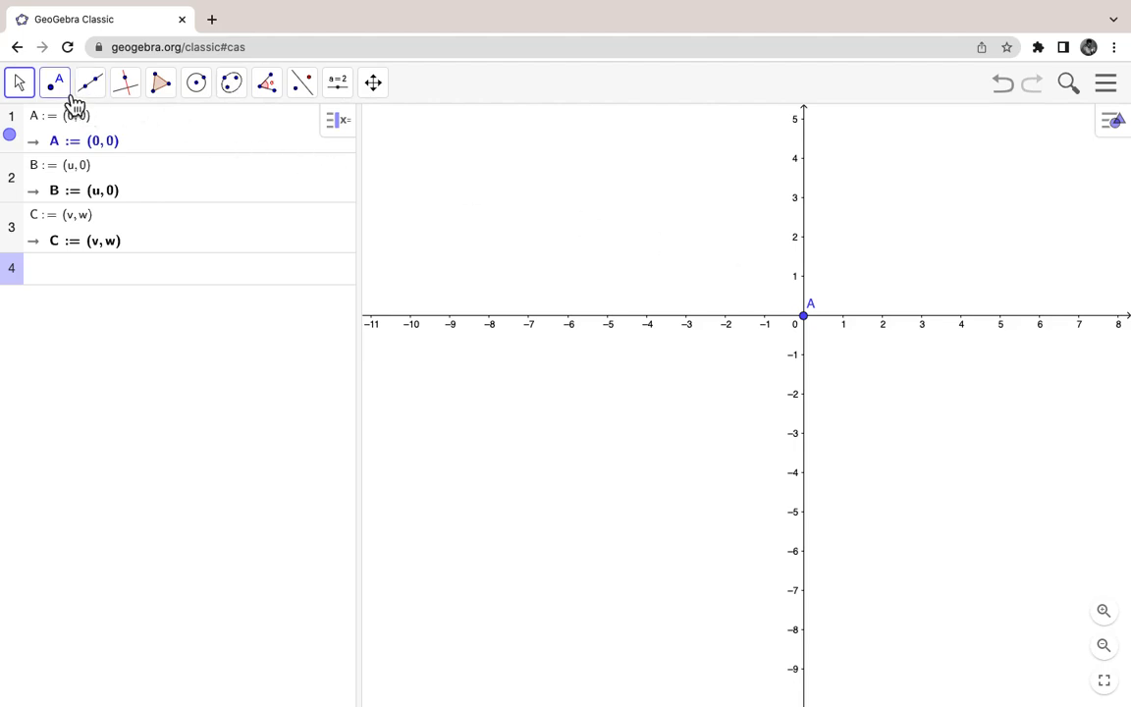
pyautogui.click(102, 134)
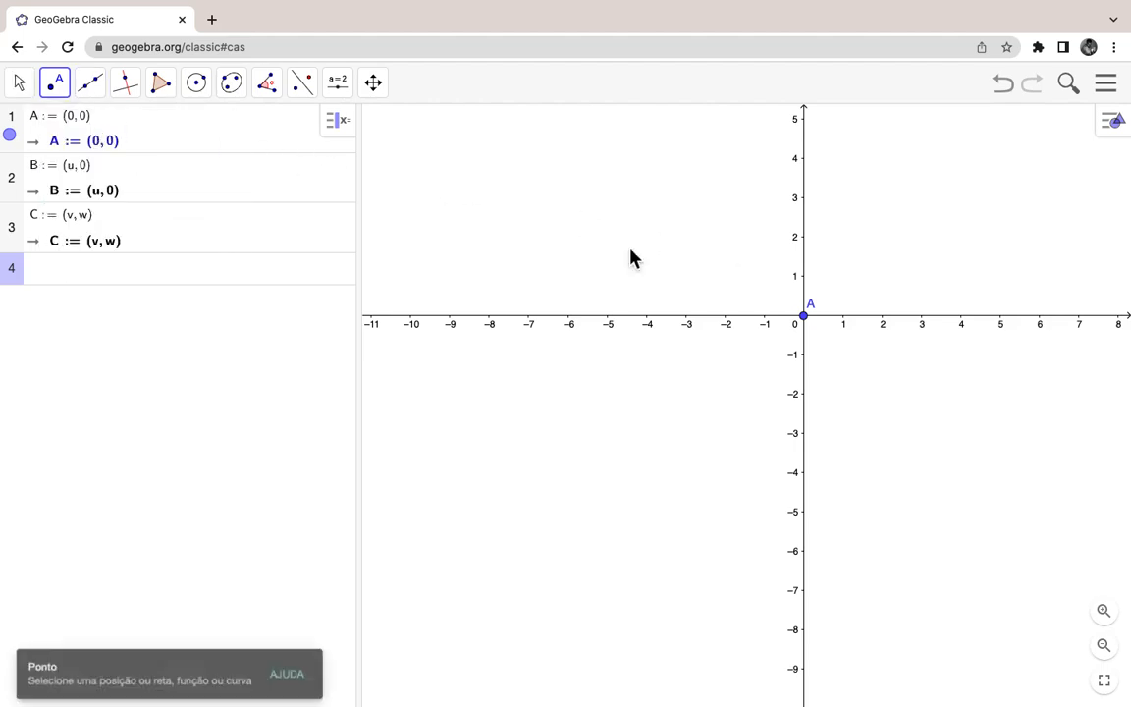
pyautogui.click(921, 318)
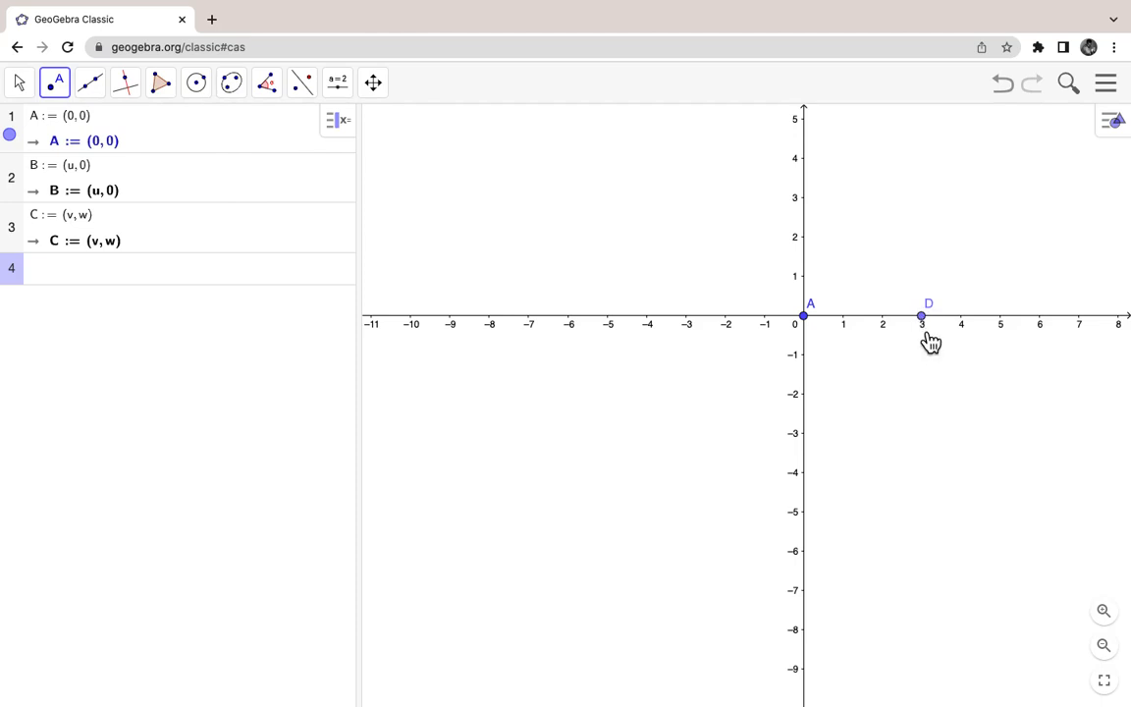
# Step: Give the new x-axis point the caption B in its settings, and close the settings
pyautogui.rightClick(922, 318)
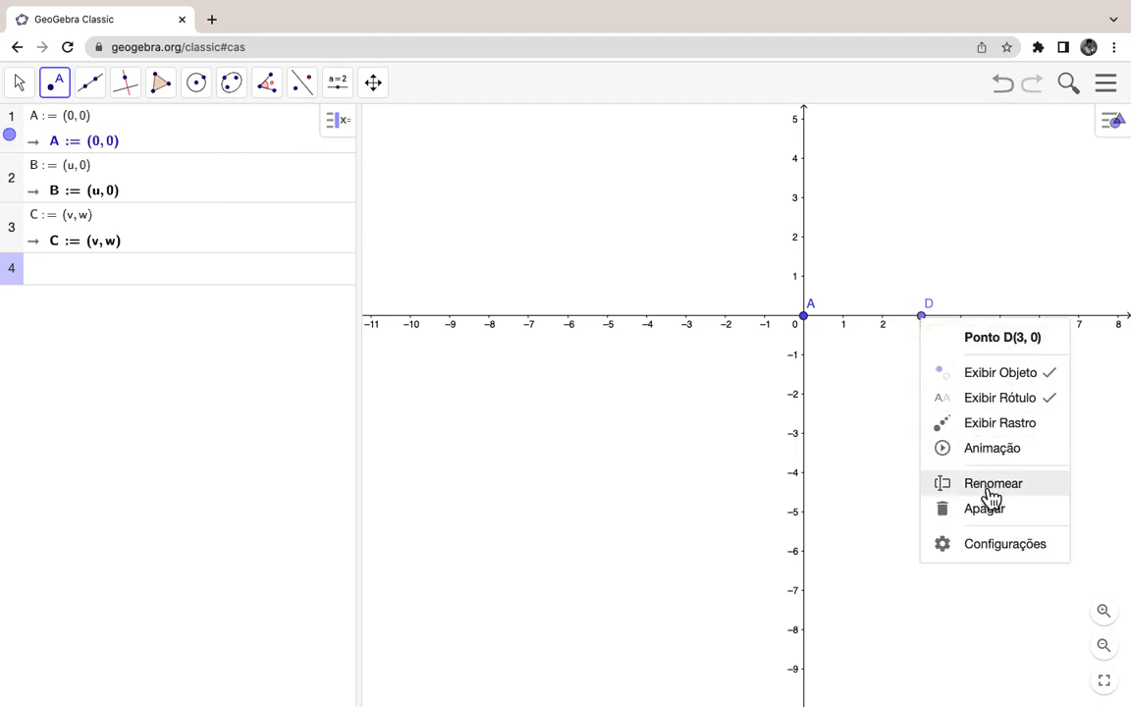
pyautogui.click(1001, 545)
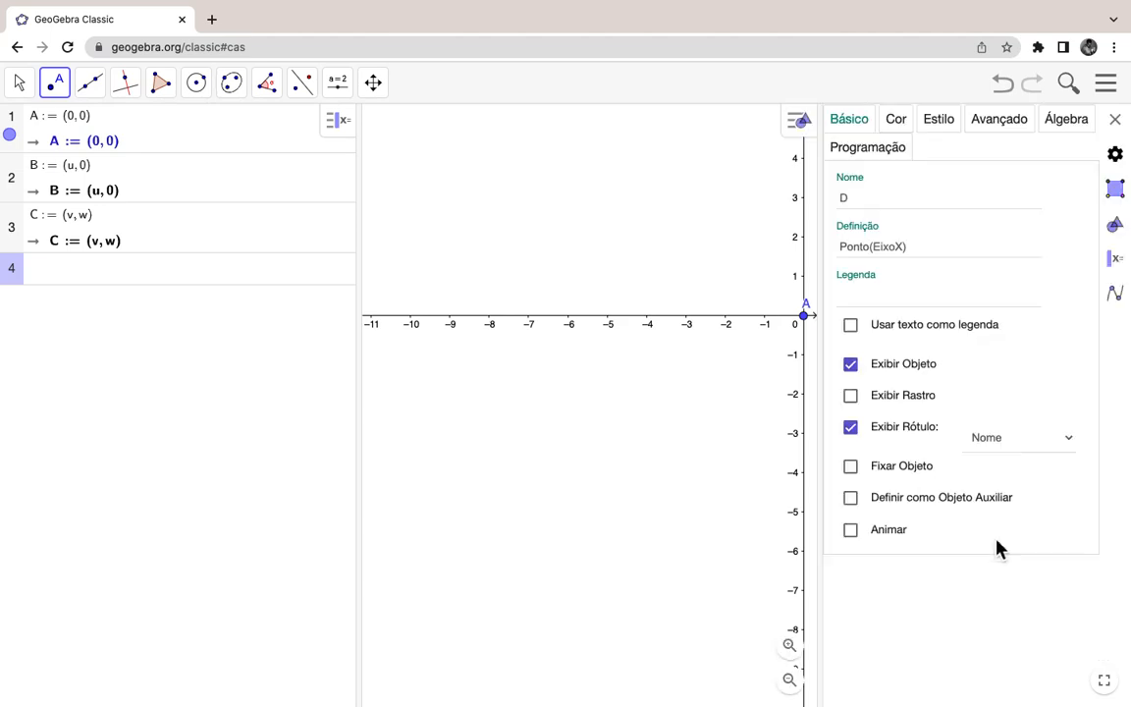
pyautogui.click(864, 297)
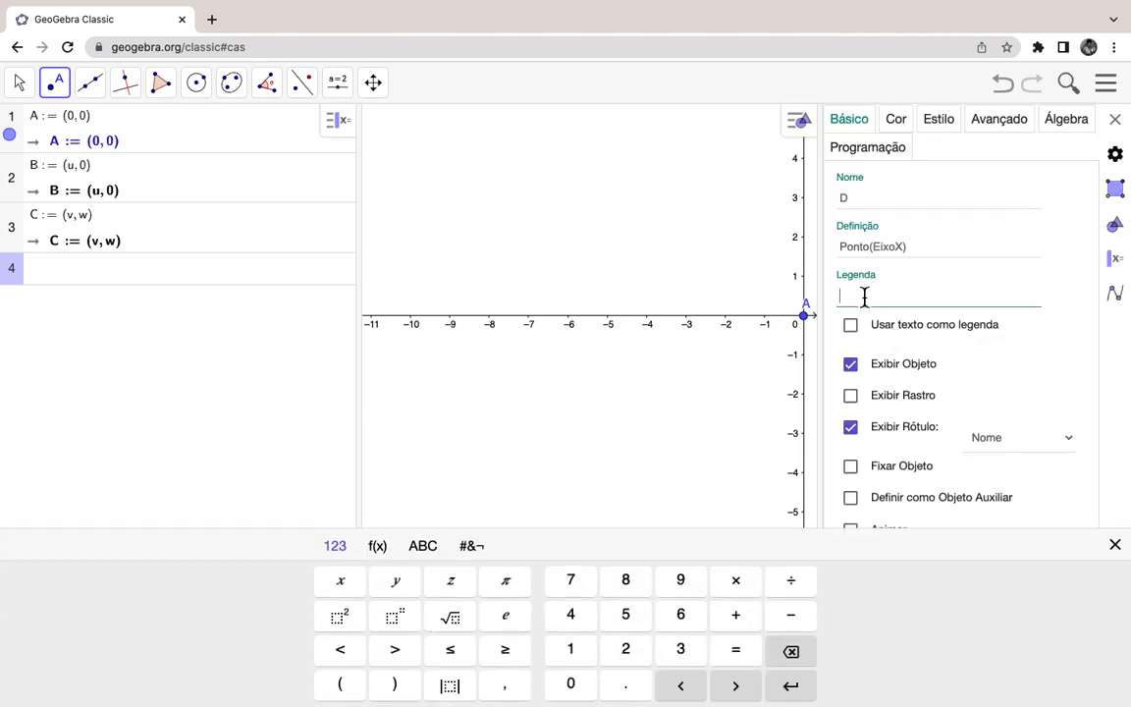
pyautogui.write('B')
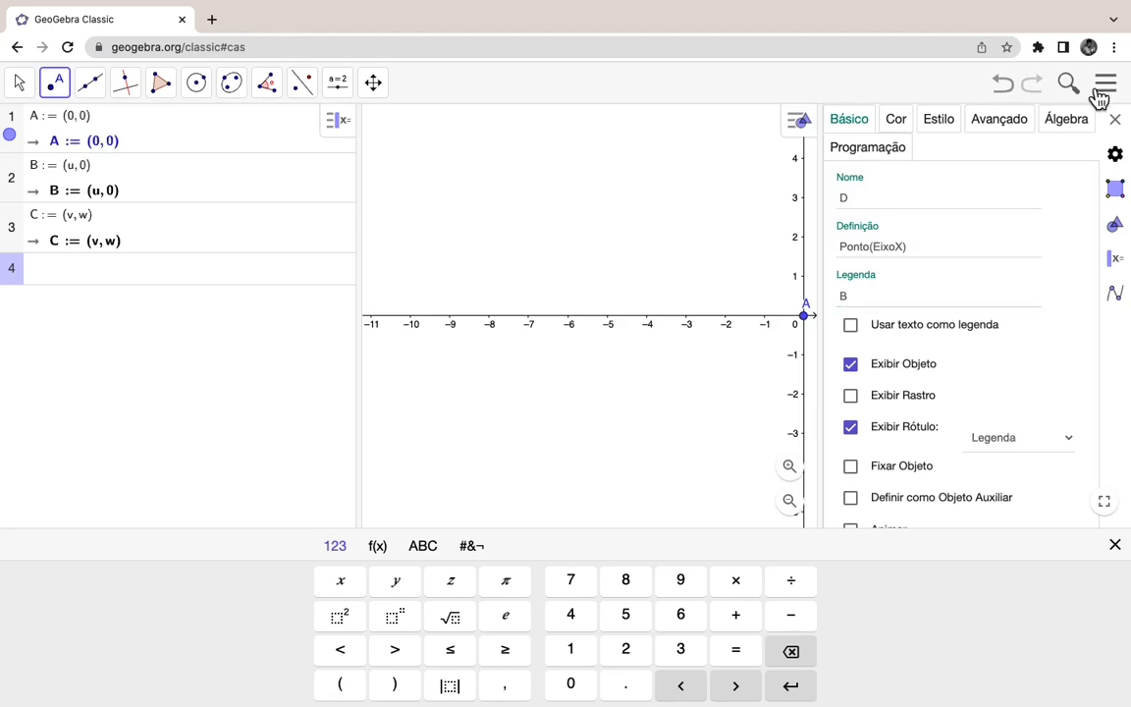
pyautogui.click(1114, 119)
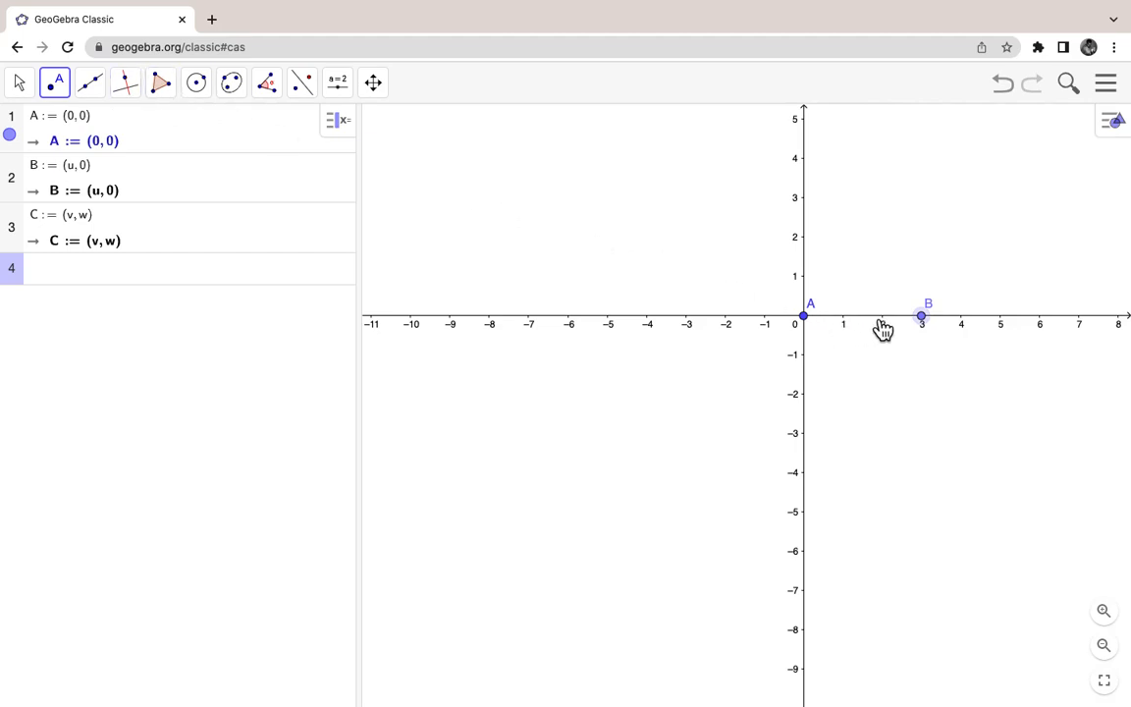
# Step: Extend the caption of the x-axis point at x = 3 to B=(u,0), and close its settings
pyautogui.rightClick(929, 325)
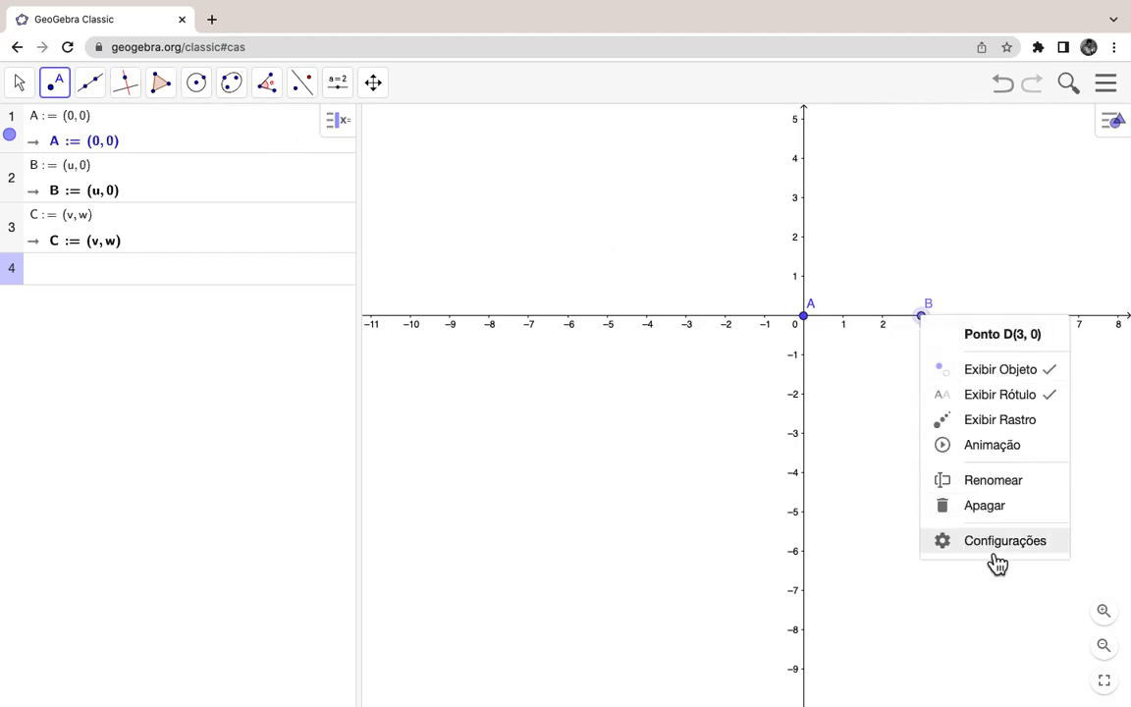
pyautogui.click(997, 541)
pyautogui.click(885, 297)
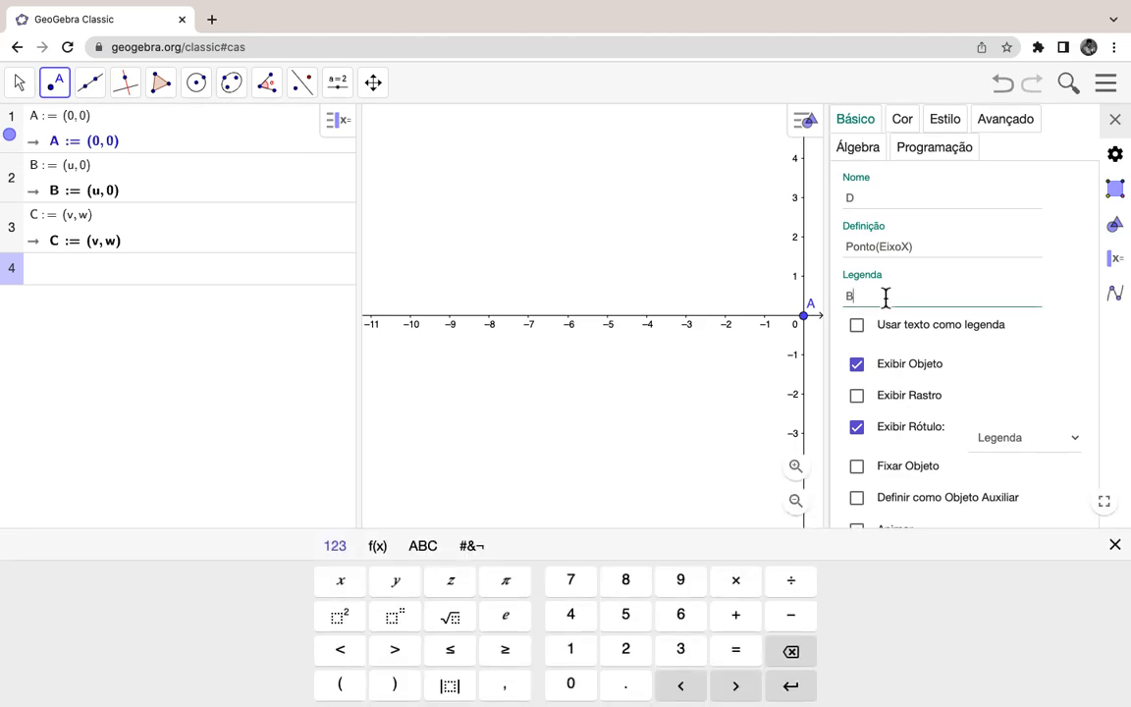
pyautogui.write('B=(u,0')
pyautogui.click(1115, 119)
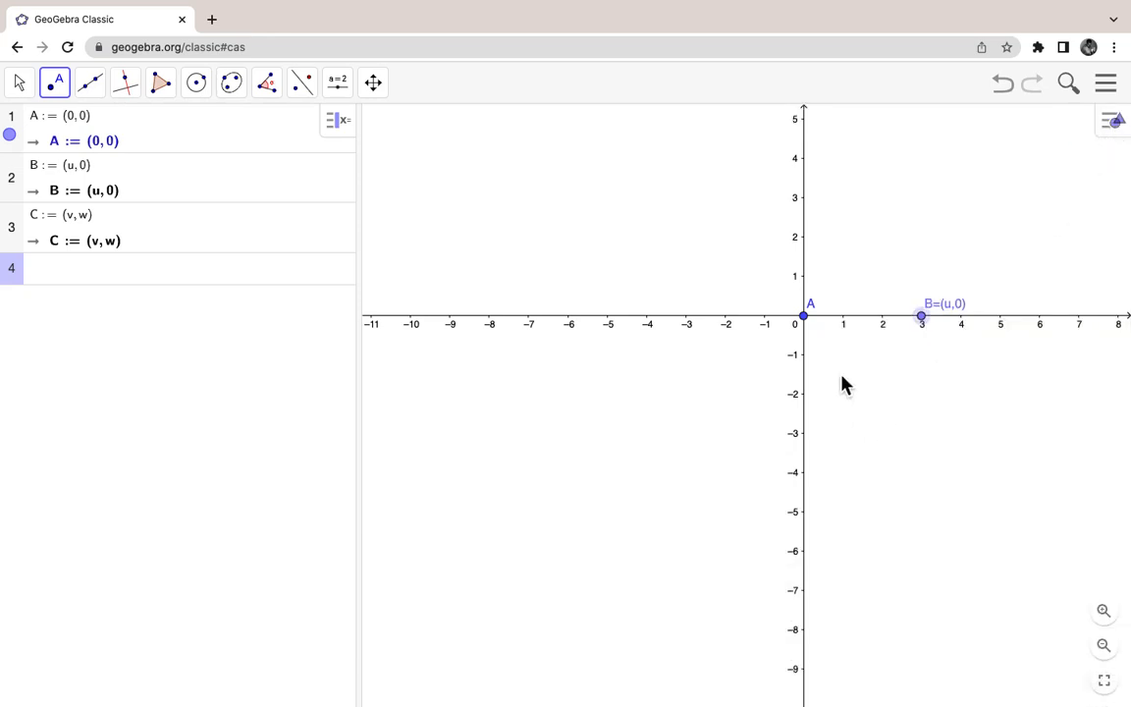
# Step: Place a free point at about (1.66, 2.02), caption it C=(v,w), and close its settings
pyautogui.click(869, 236)
pyautogui.rightClick(869, 244)
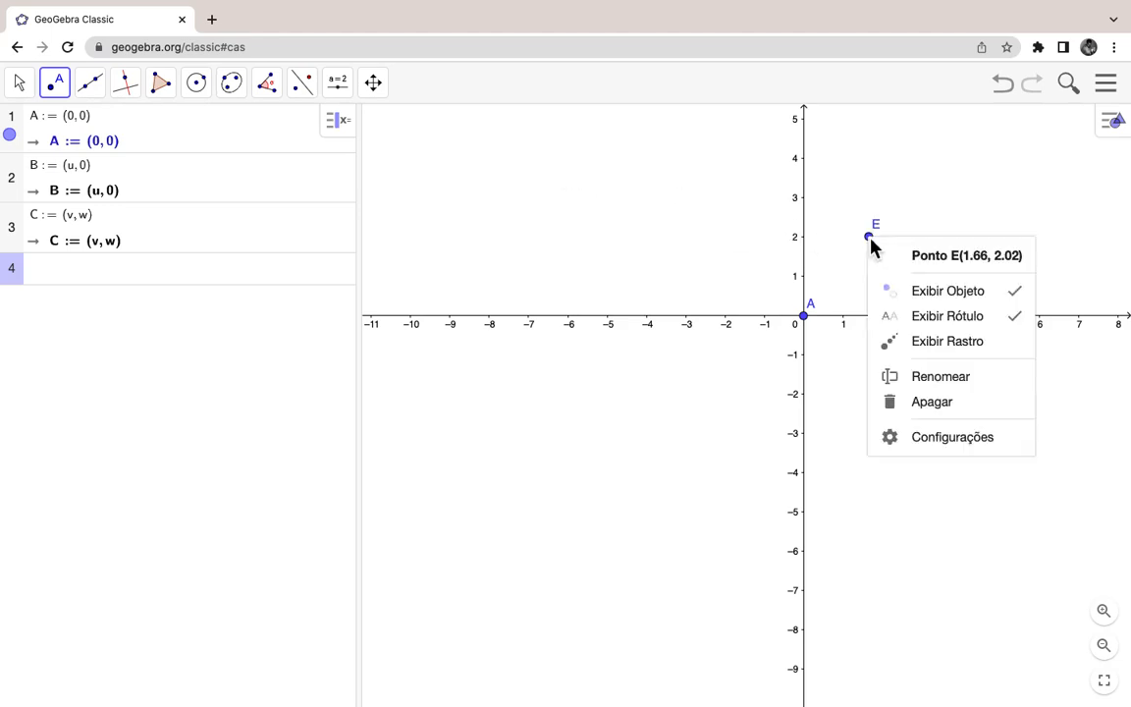
pyautogui.click(954, 450)
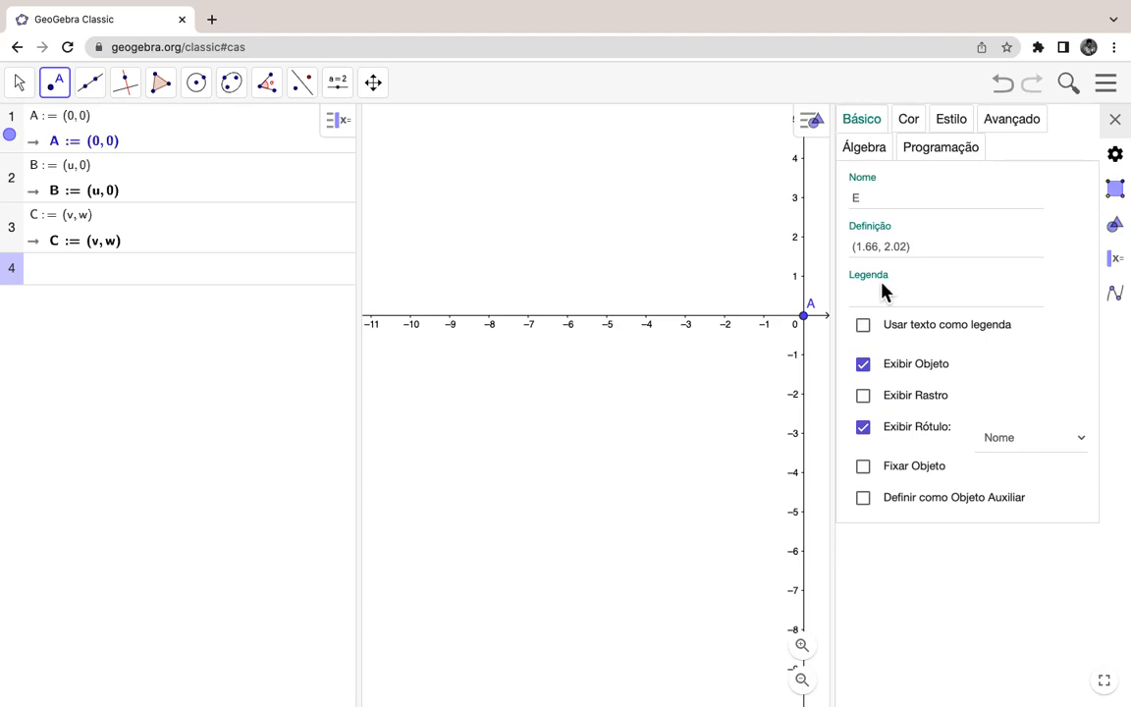
pyautogui.click(879, 294)
pyautogui.write('C=')
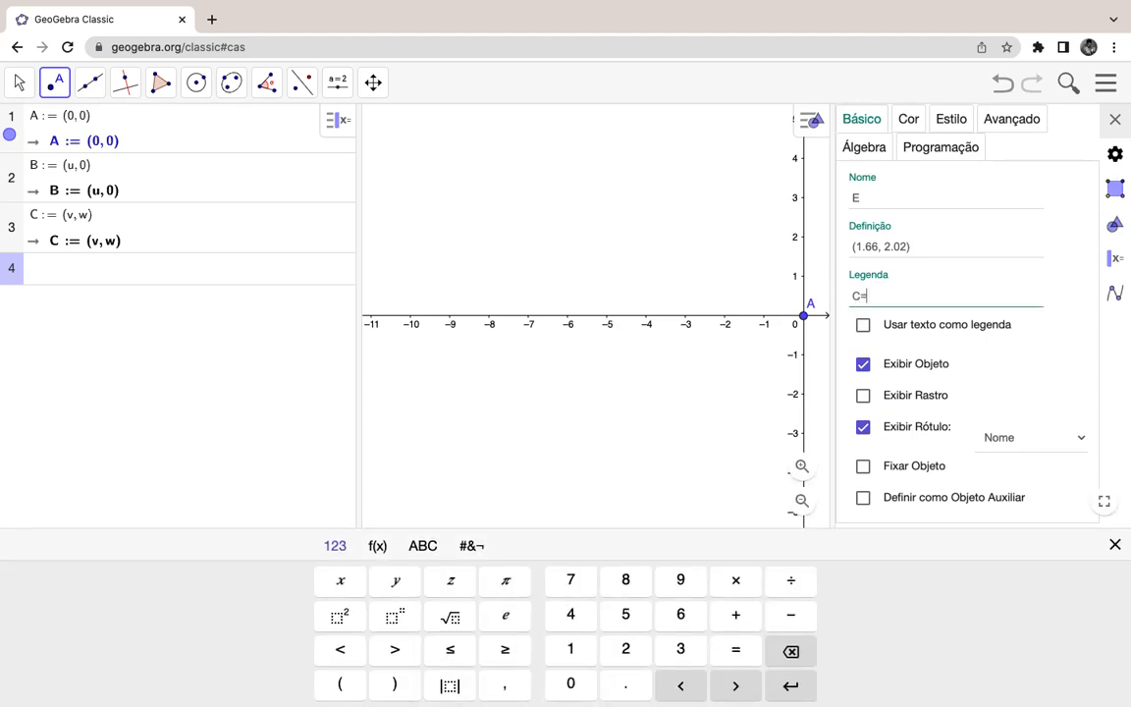
pyautogui.write('(v,w')
pyautogui.click(1111, 131)
pyautogui.click(1116, 121)
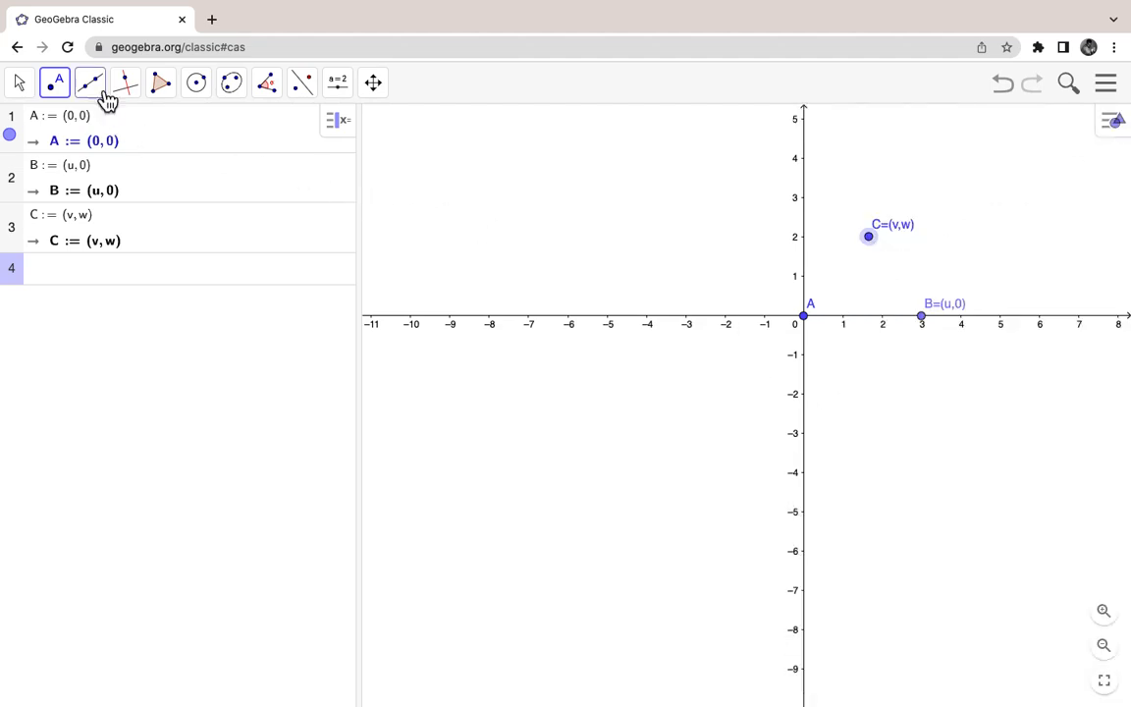
# Step: Draw a triangle with the Polygon tool through the points captioned A, B=(u,0) and C=(v,w)
pyautogui.click(160, 82)
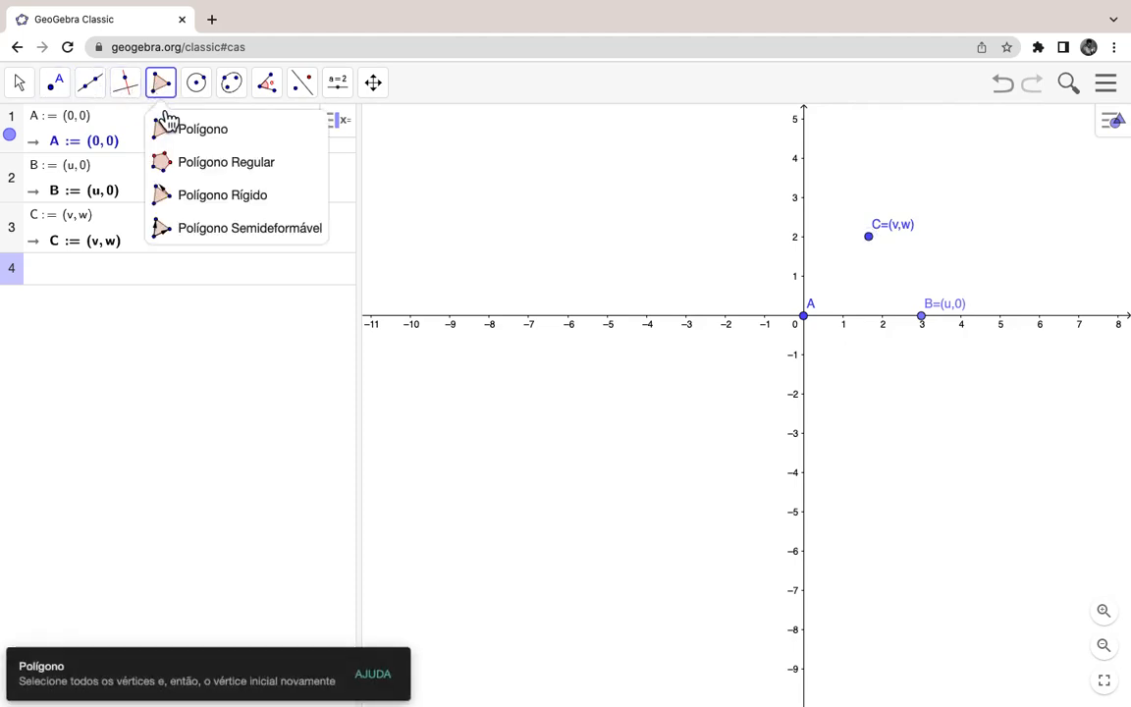
pyautogui.click(181, 142)
pyautogui.click(805, 317)
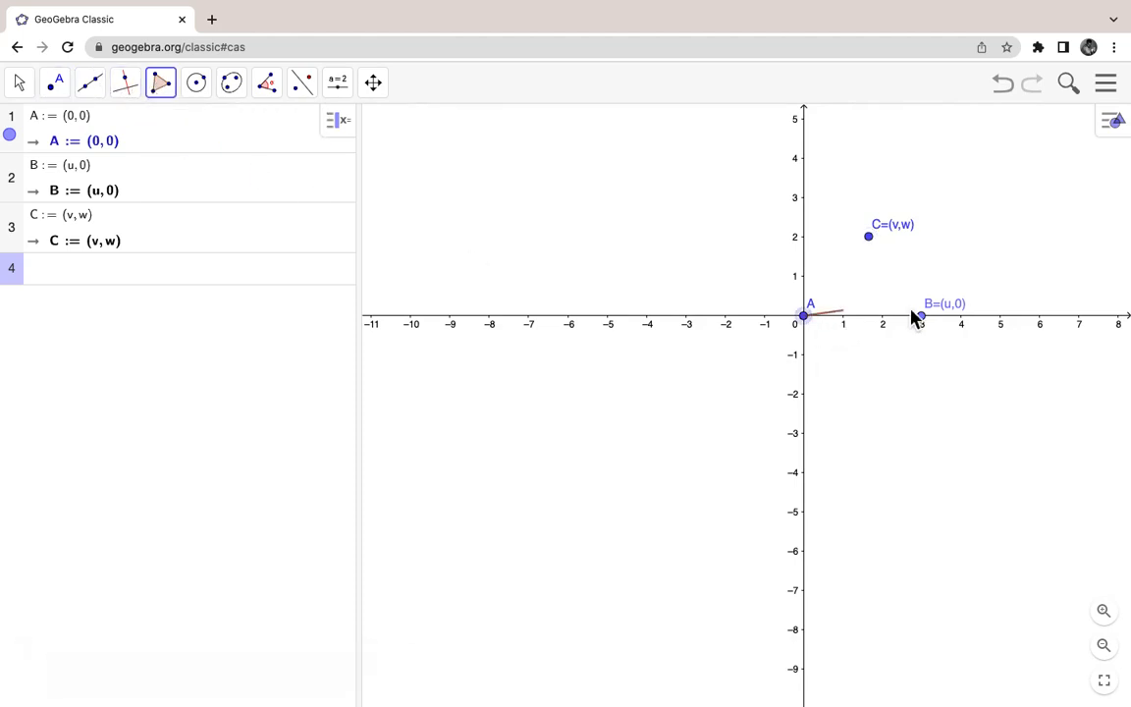
pyautogui.click(925, 319)
pyautogui.click(868, 238)
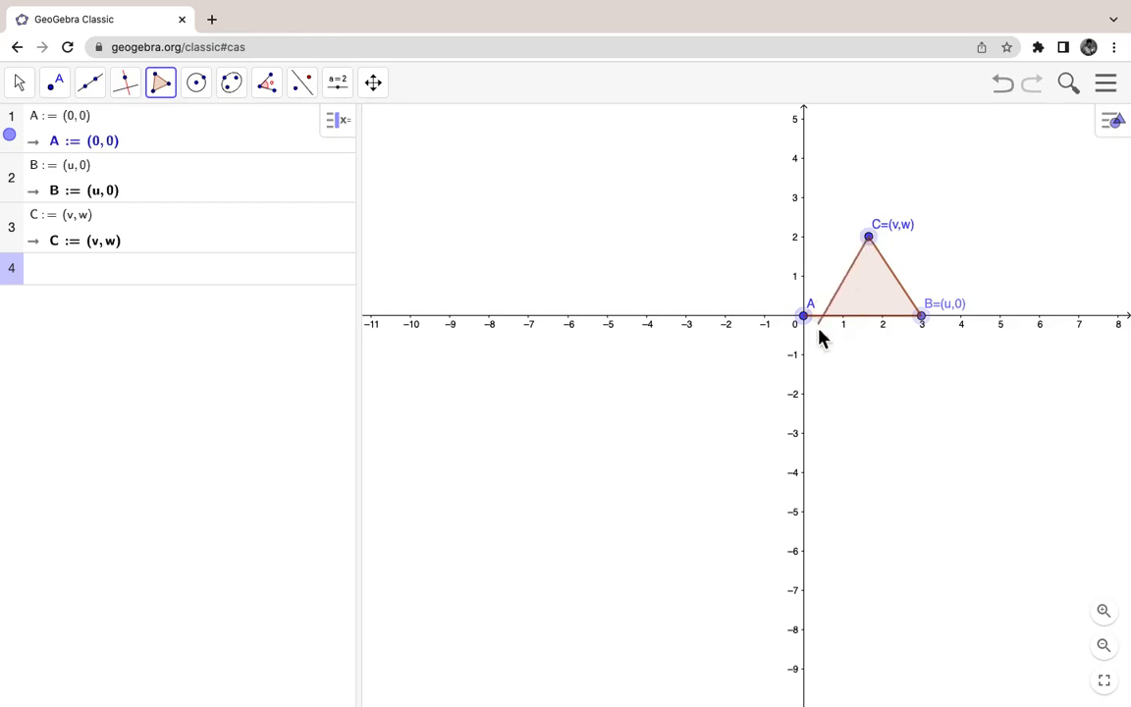
pyautogui.click(807, 319)
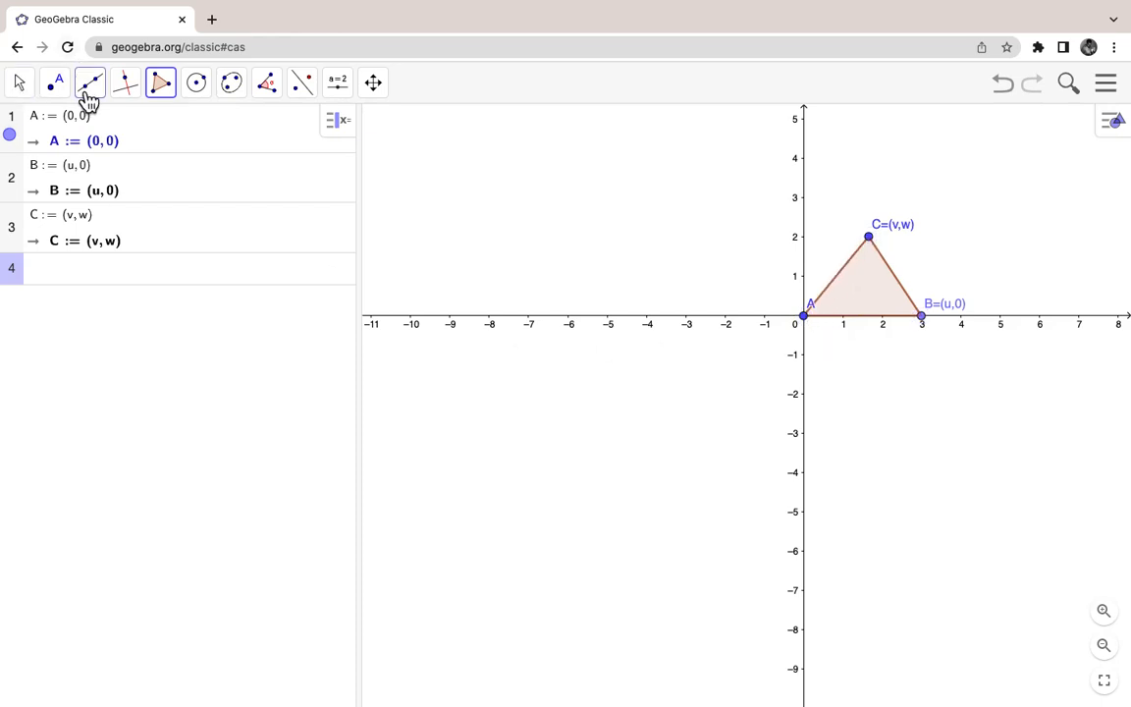
# Step: Construct the perpendicular bisectors of sides AC, CB and BA with the Mediatriz tool
pyautogui.click(135, 95)
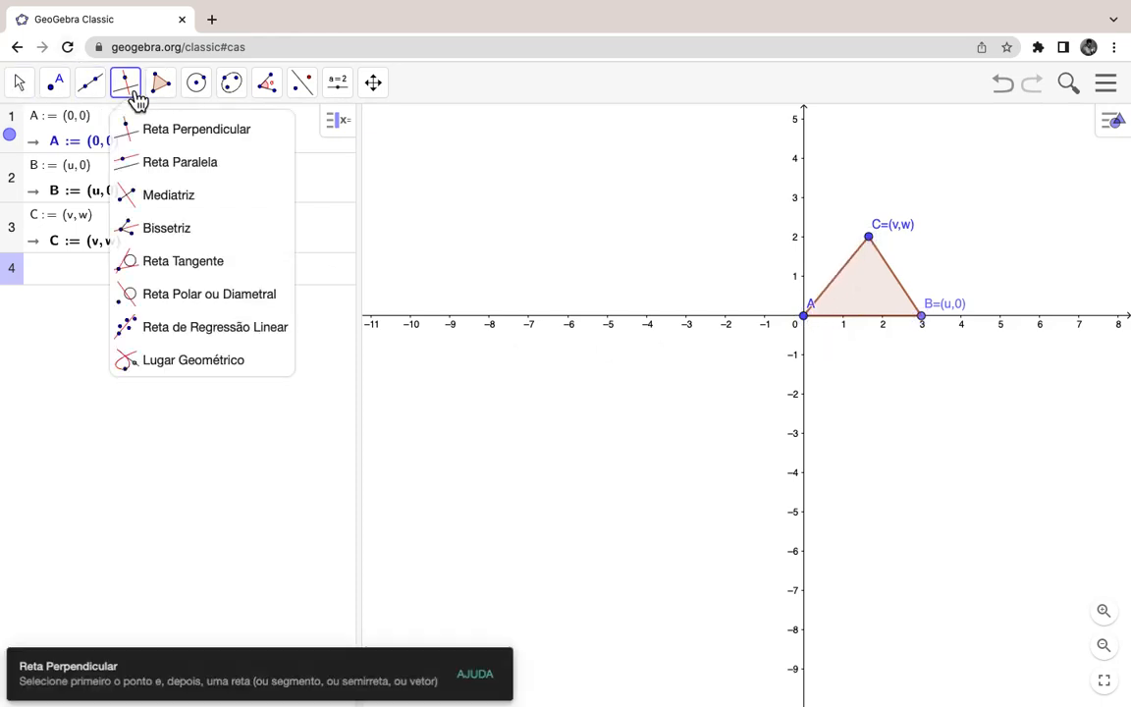
pyautogui.click(193, 196)
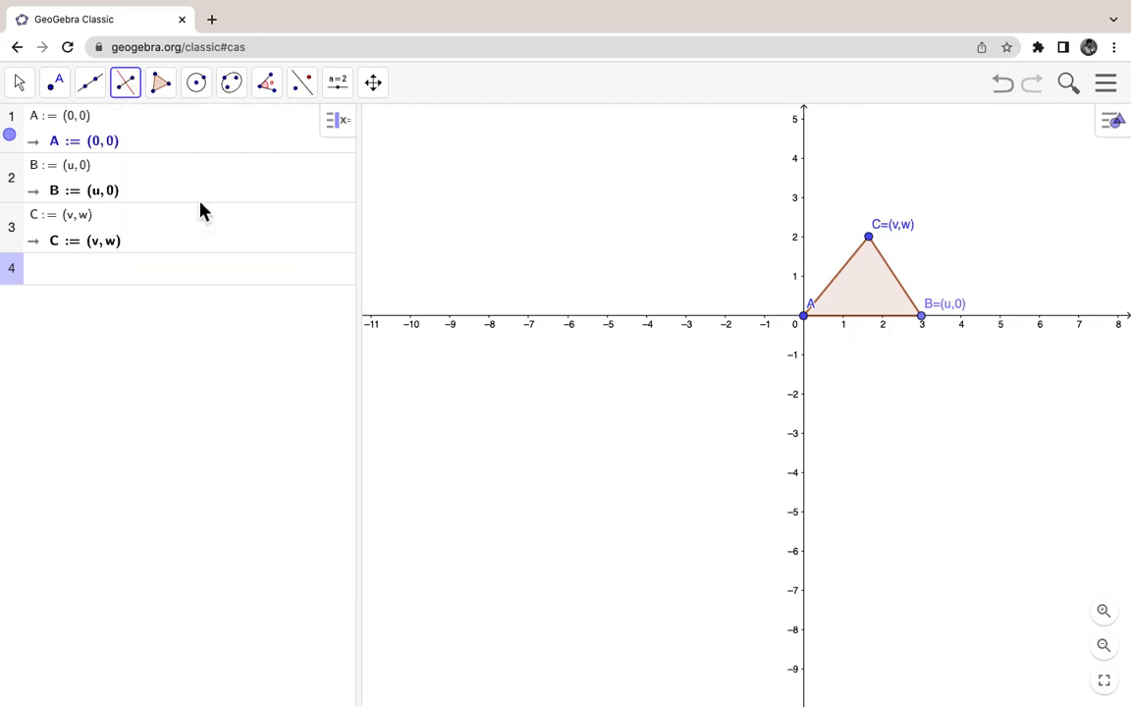
pyautogui.click(807, 324)
pyautogui.click(870, 240)
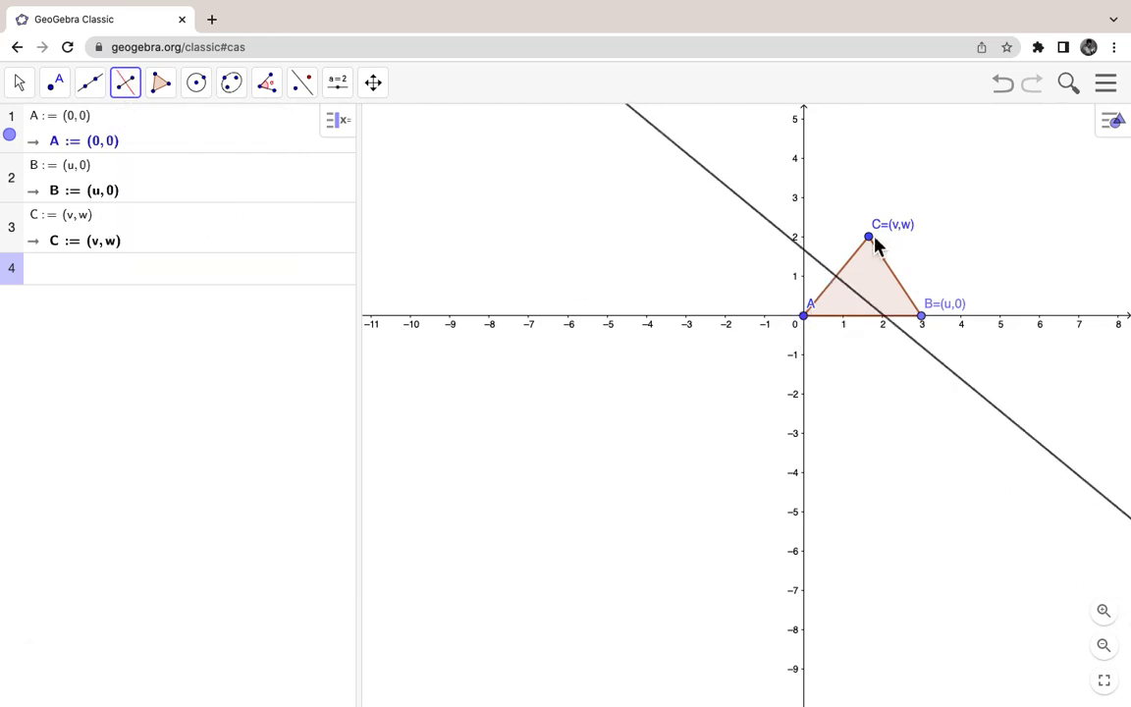
pyautogui.click(878, 245)
pyautogui.click(925, 322)
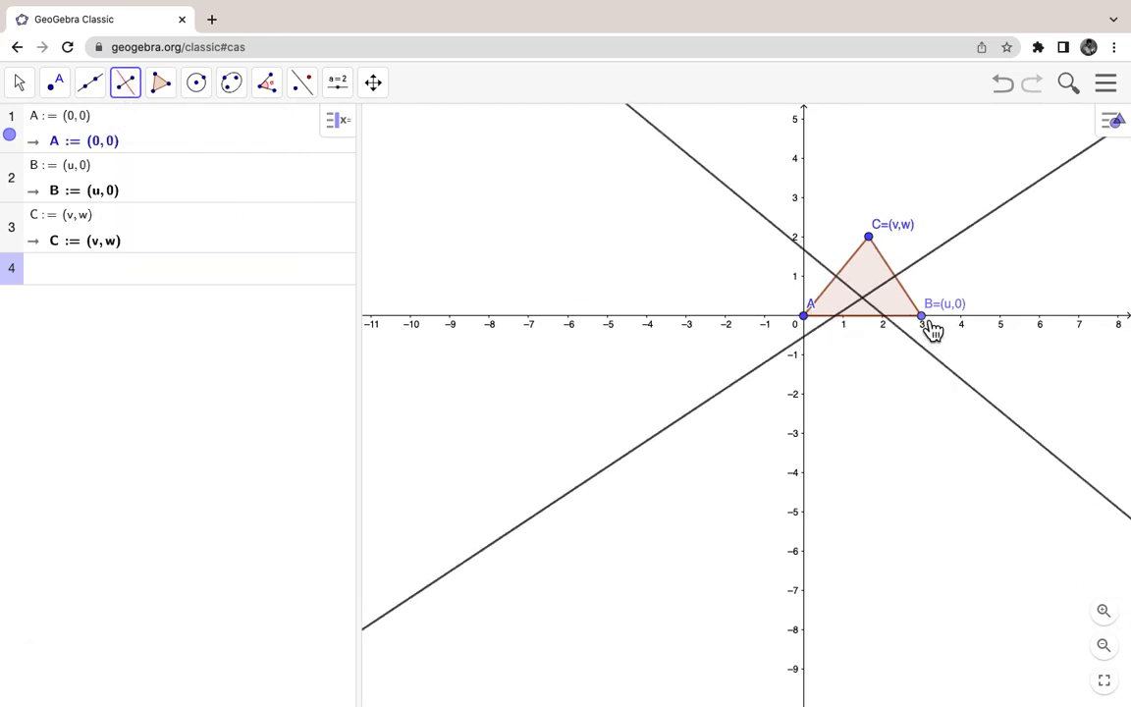
pyautogui.click(928, 324)
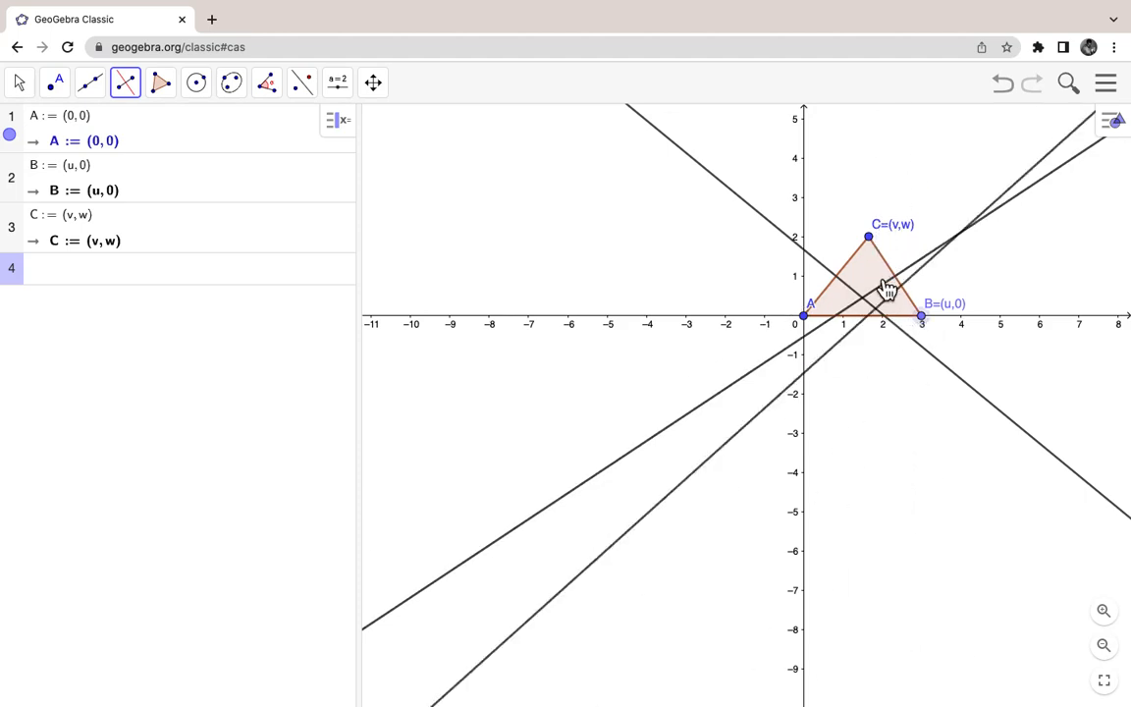
pyautogui.click(807, 318)
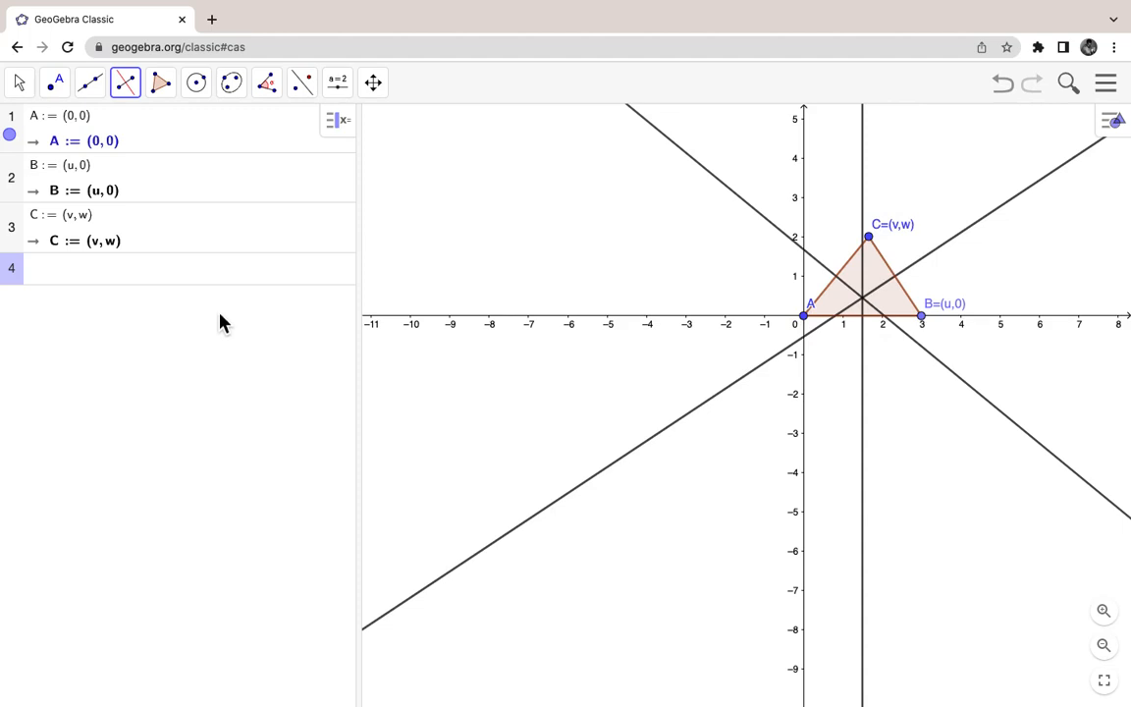
# Step: Move the triangle vertex captioned C=(v,w) to about (2.26, 2.38)
pyautogui.click(20, 84)
pyautogui.click(56, 132)
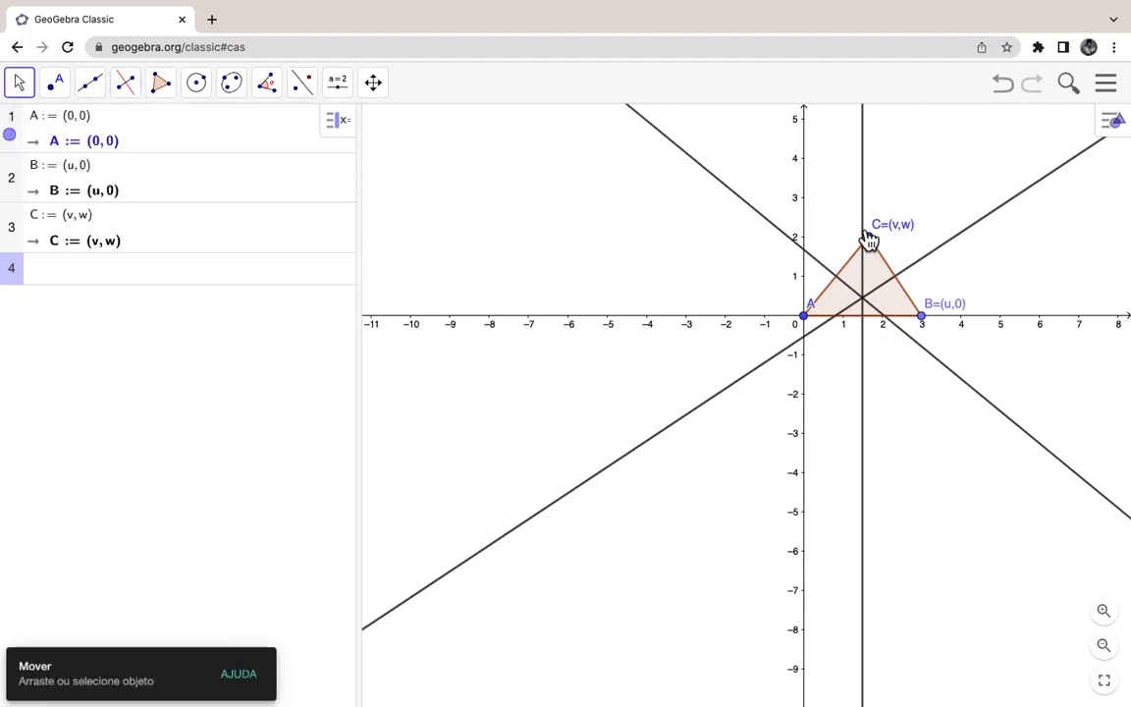
pyautogui.moveTo(878, 251)
pyautogui.mouseDown()
pyautogui.moveTo(905, 242)
pyautogui.moveTo(896, 217)
pyautogui.moveTo(859, 227)
pyautogui.moveTo(845, 272)
pyautogui.moveTo(924, 262)
pyautogui.moveTo(910, 238)
pyautogui.moveTo(884, 236)
pyautogui.moveTo(916, 239)
pyautogui.moveTo(896, 237)
pyautogui.mouseUp()
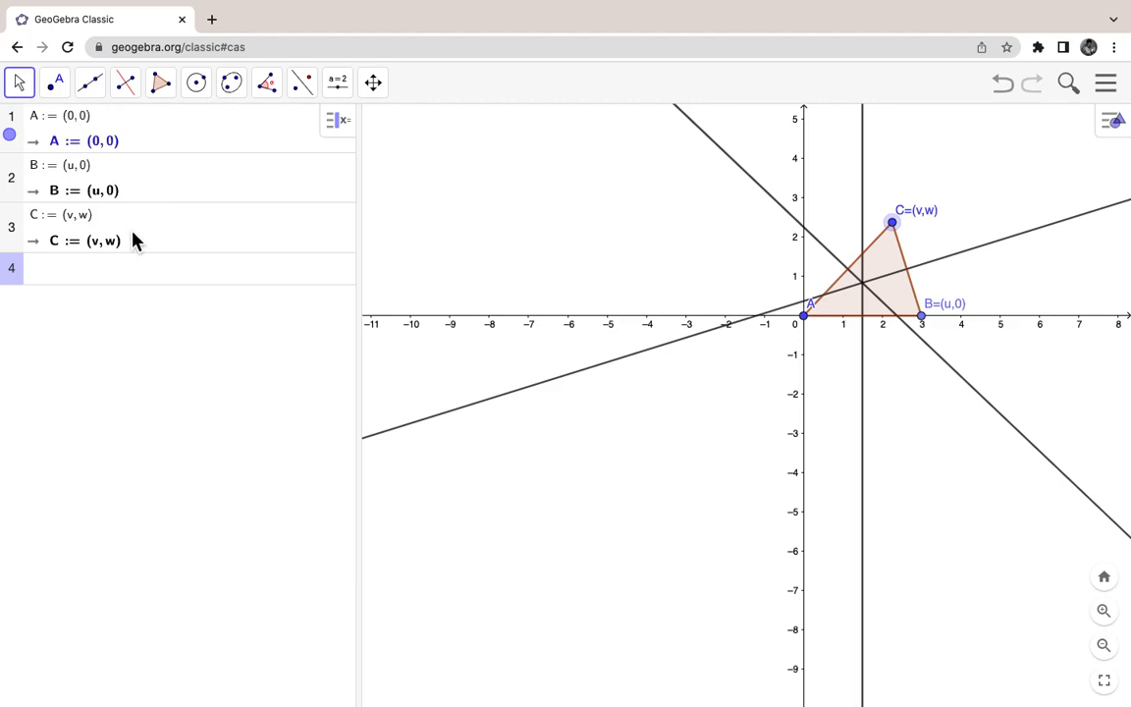
# Step: Show the Algebra view to examine how the perpendicular bisectors are defined, and hide it again
pyautogui.click(96, 282)
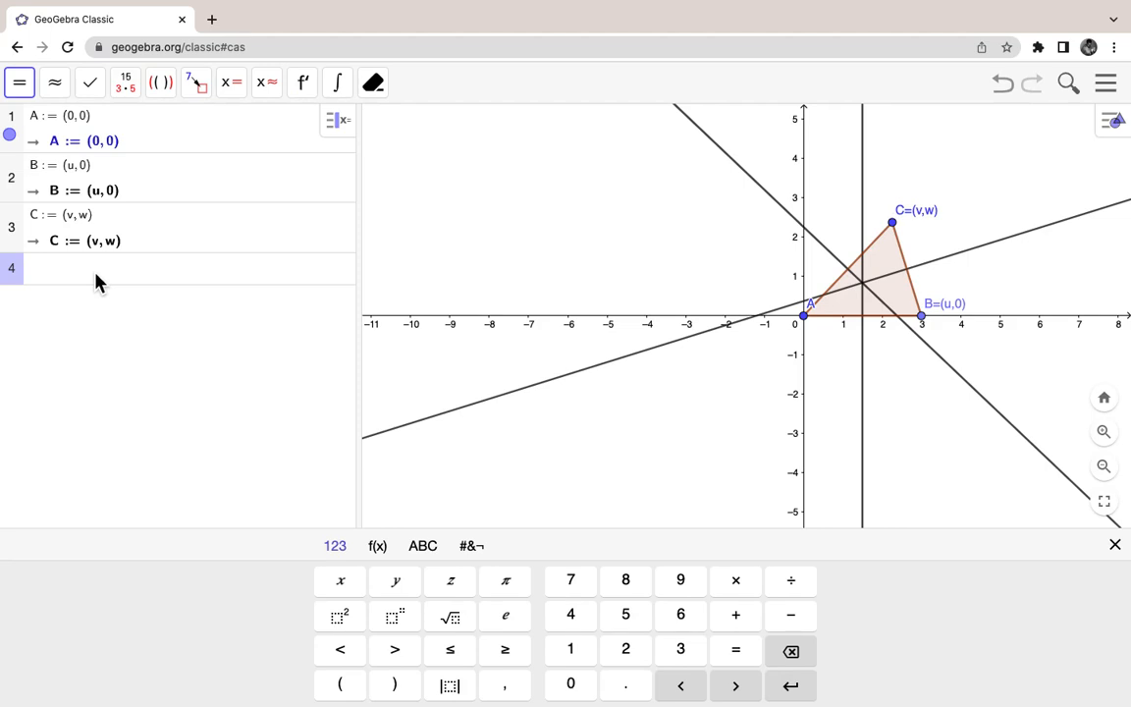
pyautogui.click(1110, 85)
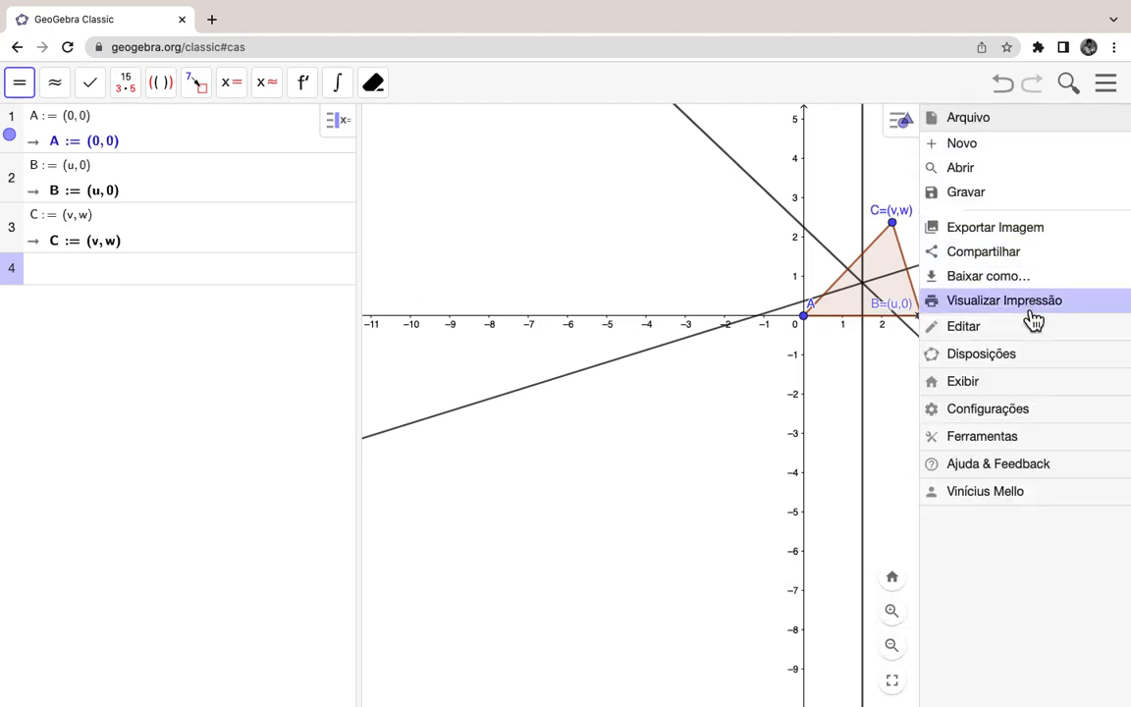
pyautogui.click(995, 390)
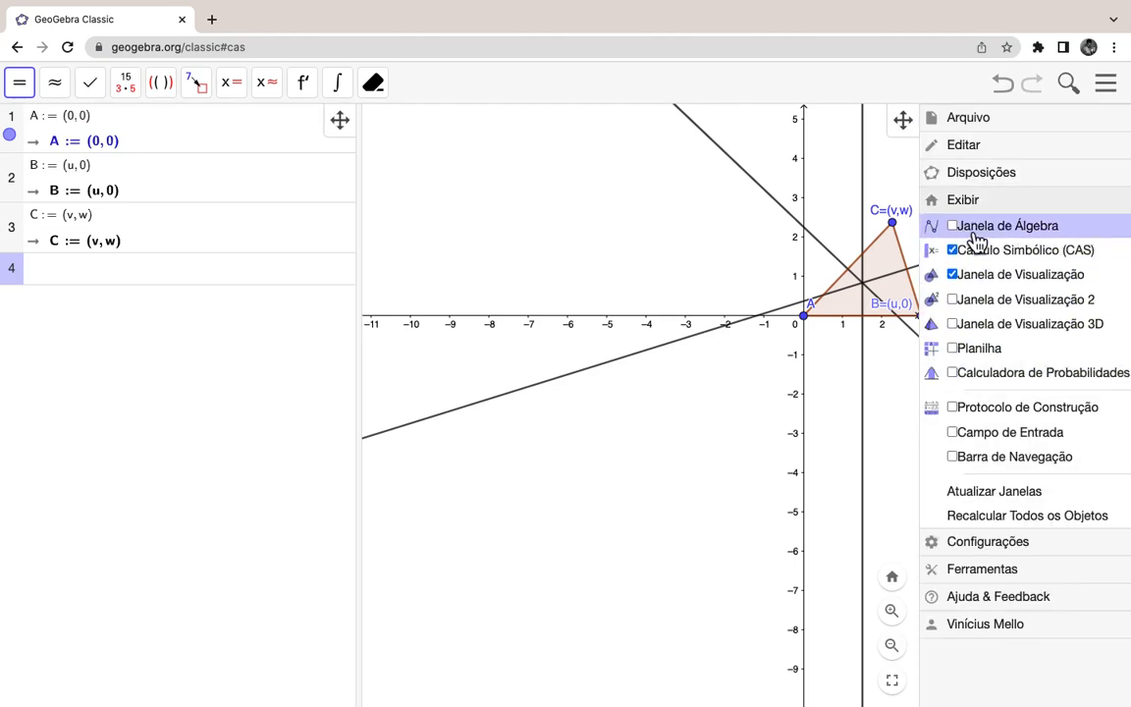
pyautogui.click(982, 227)
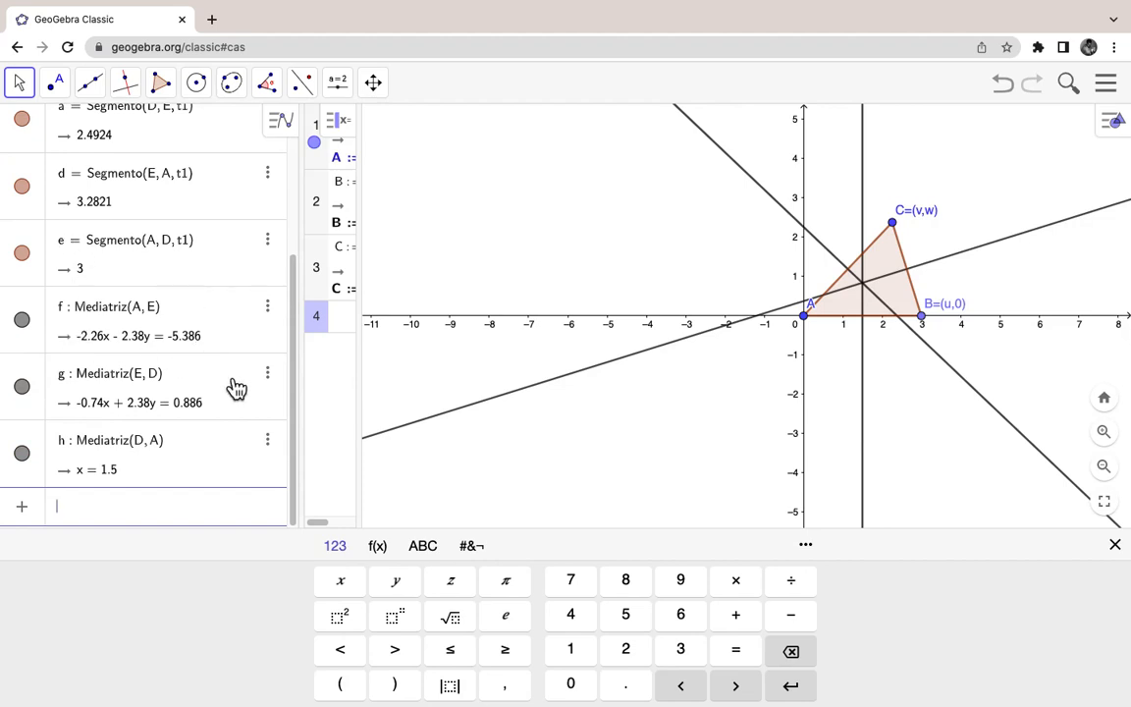
pyautogui.click(1107, 87)
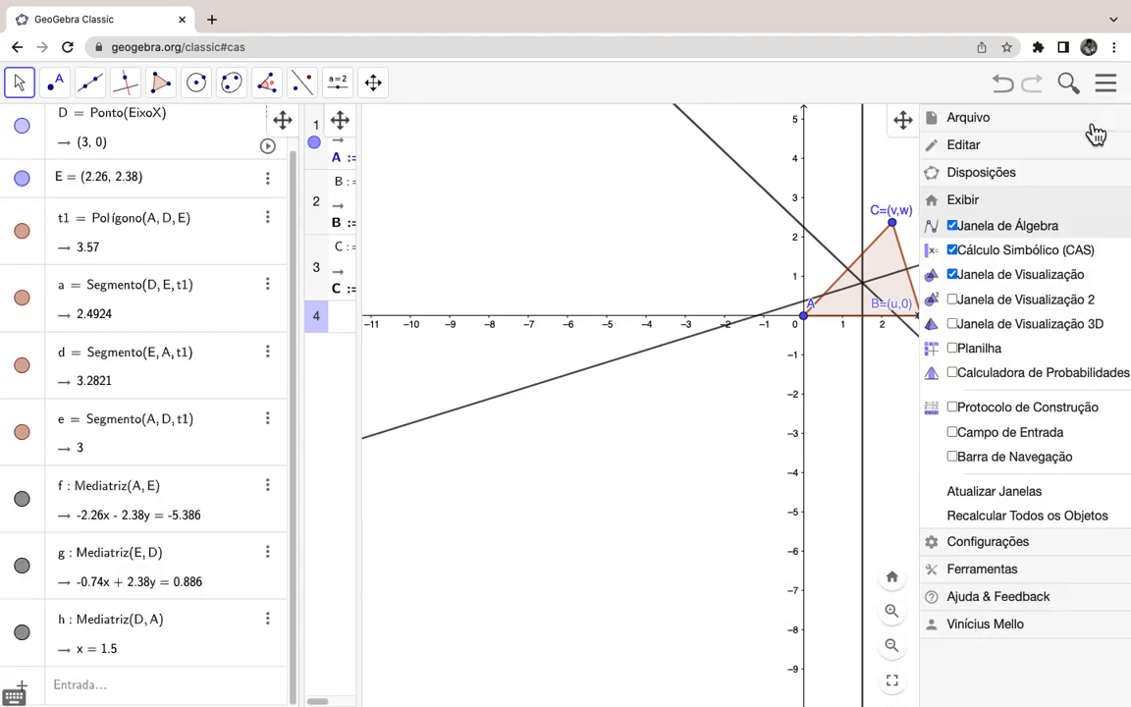
pyautogui.click(1021, 233)
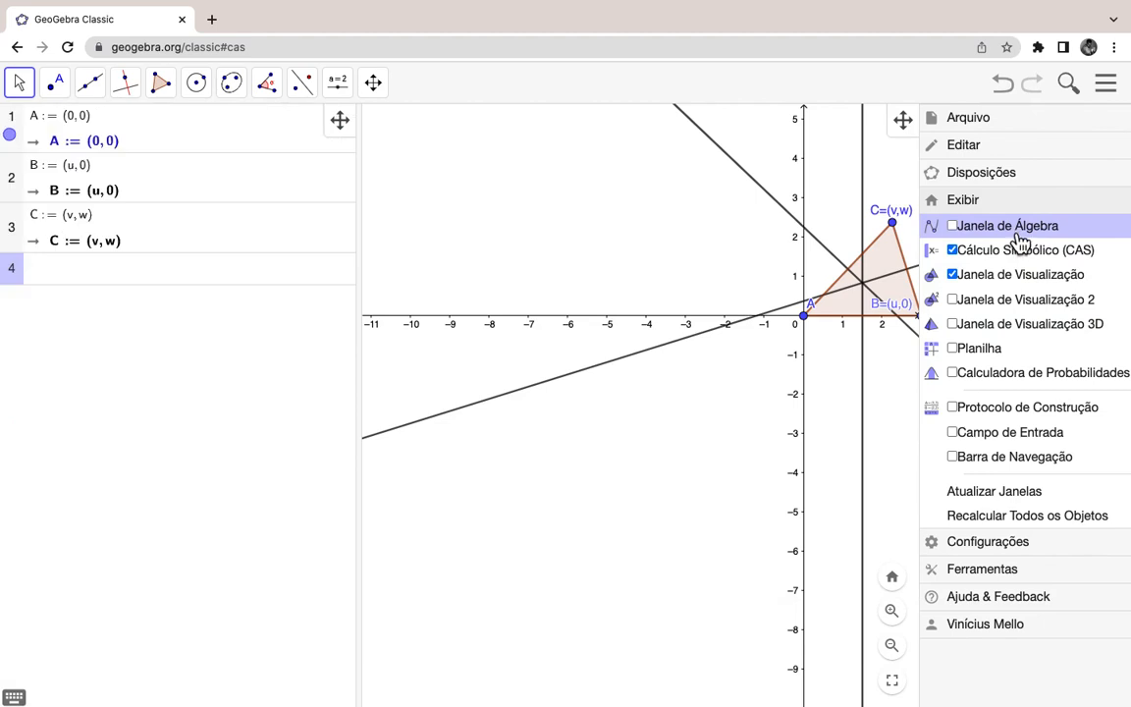
pyautogui.click(1107, 82)
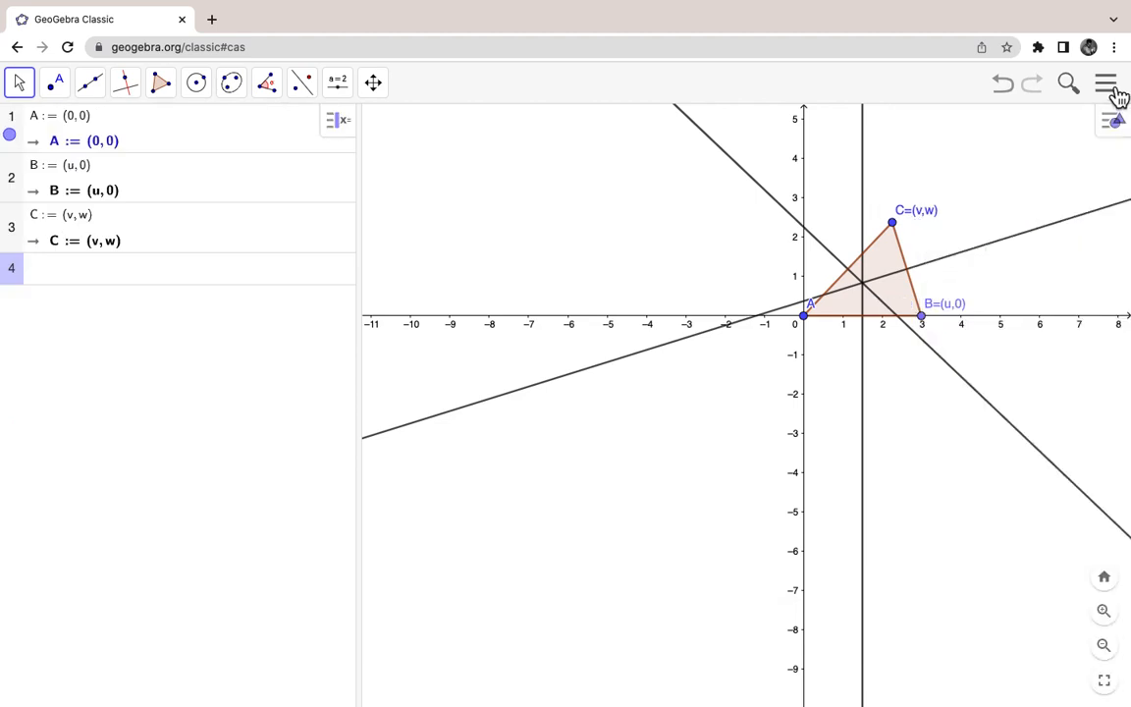
# Step: Define the symbolic perpendicular bisector m := Mediatriz(A,B) in CAS row 4
pyautogui.click(76, 279)
pyautogui.write('m ')
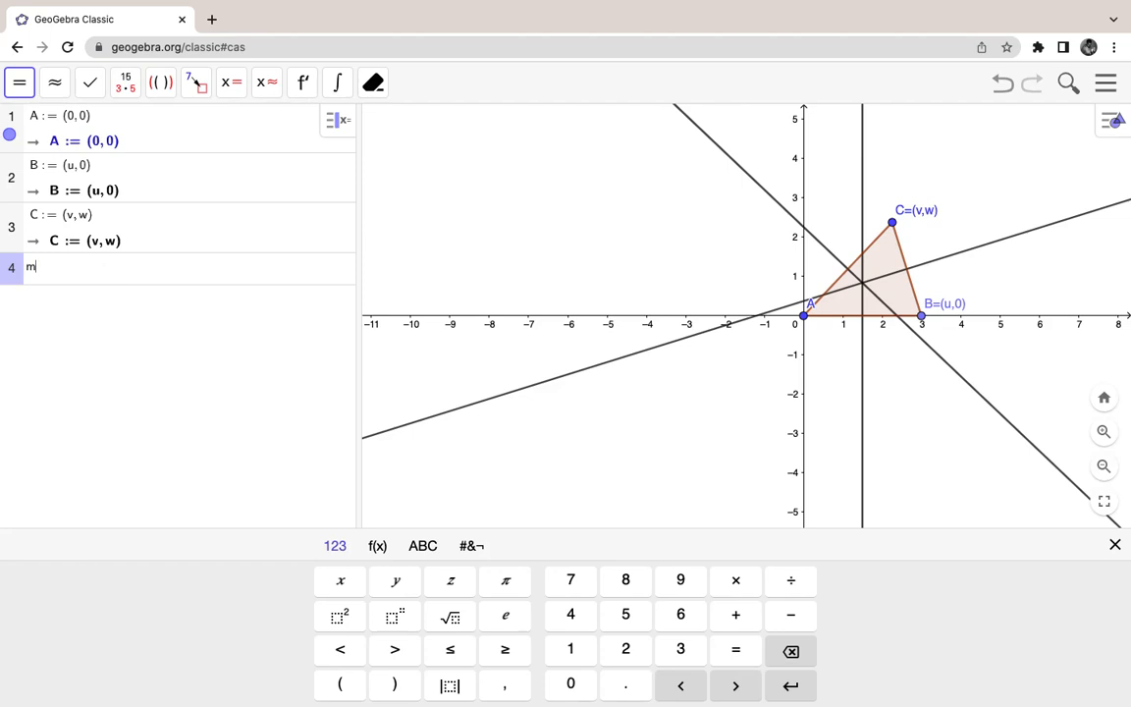
pyautogui.write(':= Mediatriz')
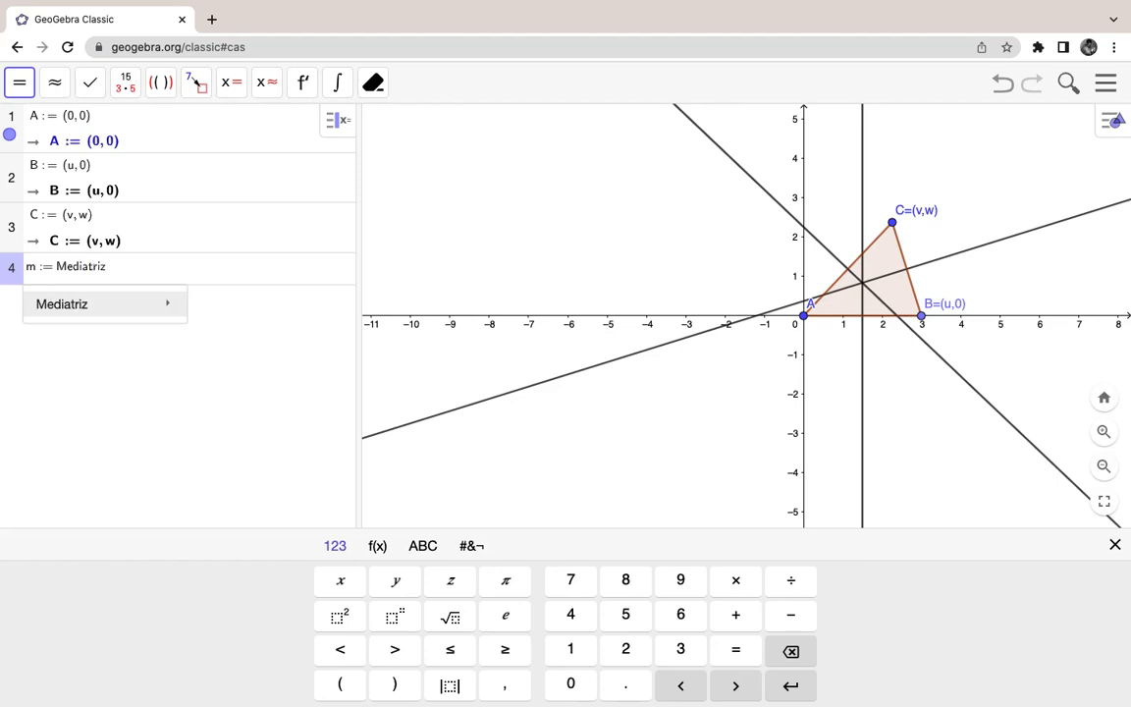
pyautogui.press('Return')
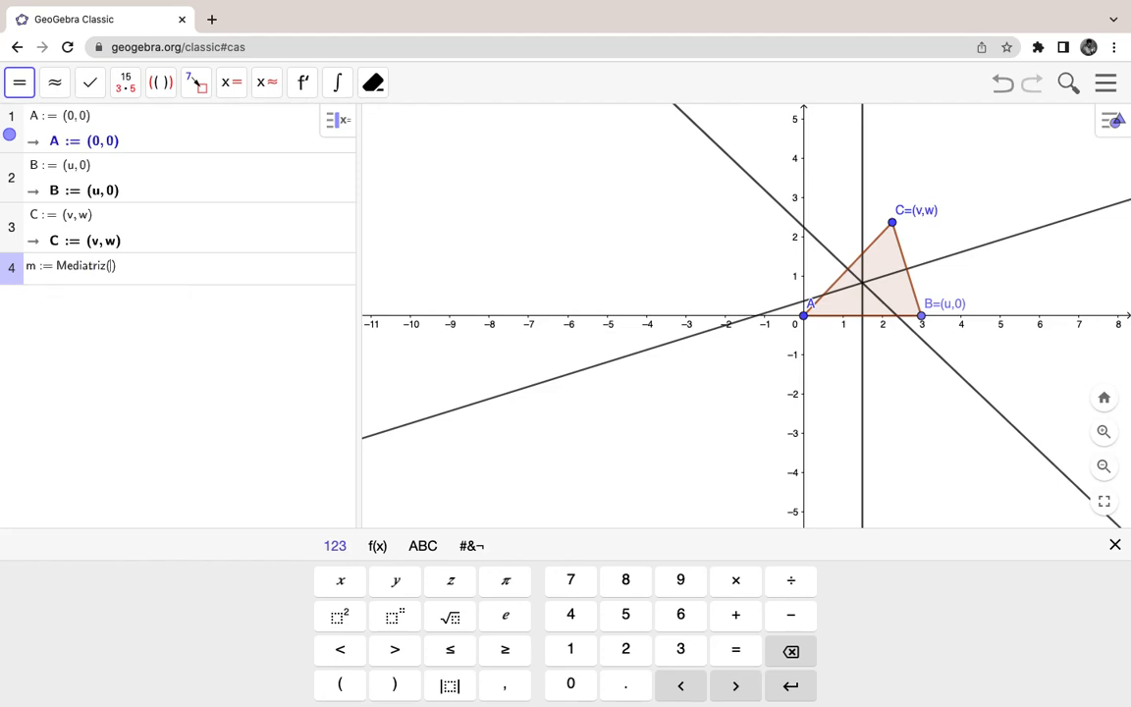
pyautogui.write('A, B')
pyautogui.press('Return')
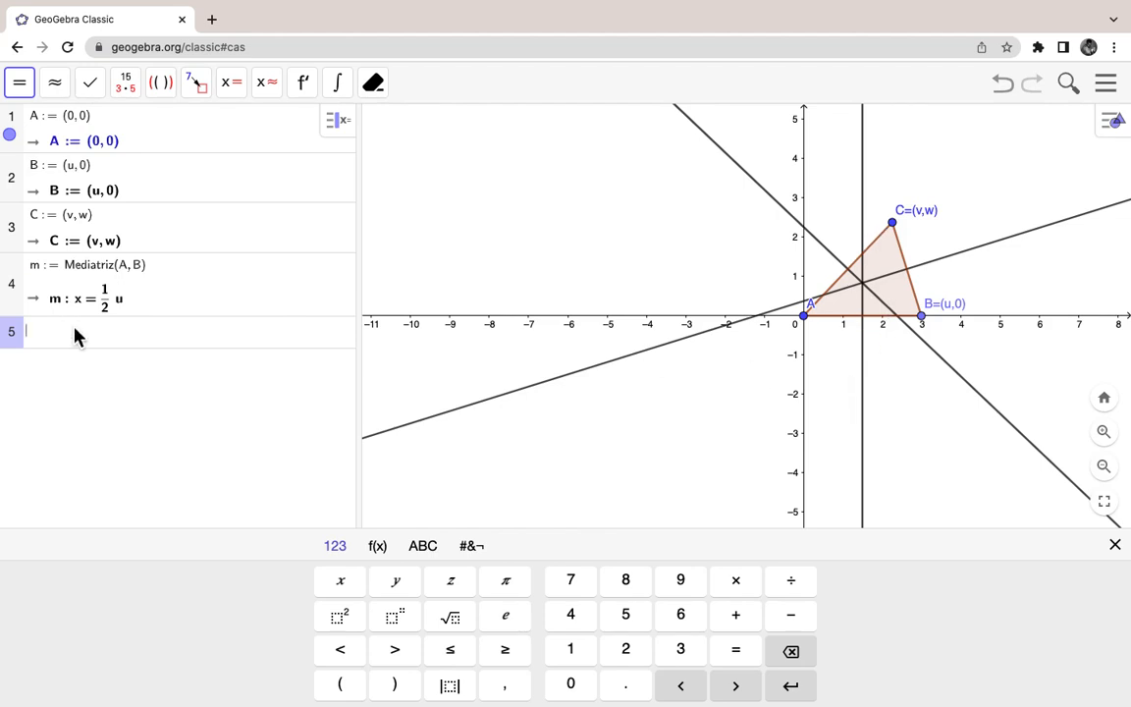
# Step: Define the symbolic perpendicular bisector n := Mediatriz(B,C) in CAS row 5
pyautogui.write('n := Mediatri')
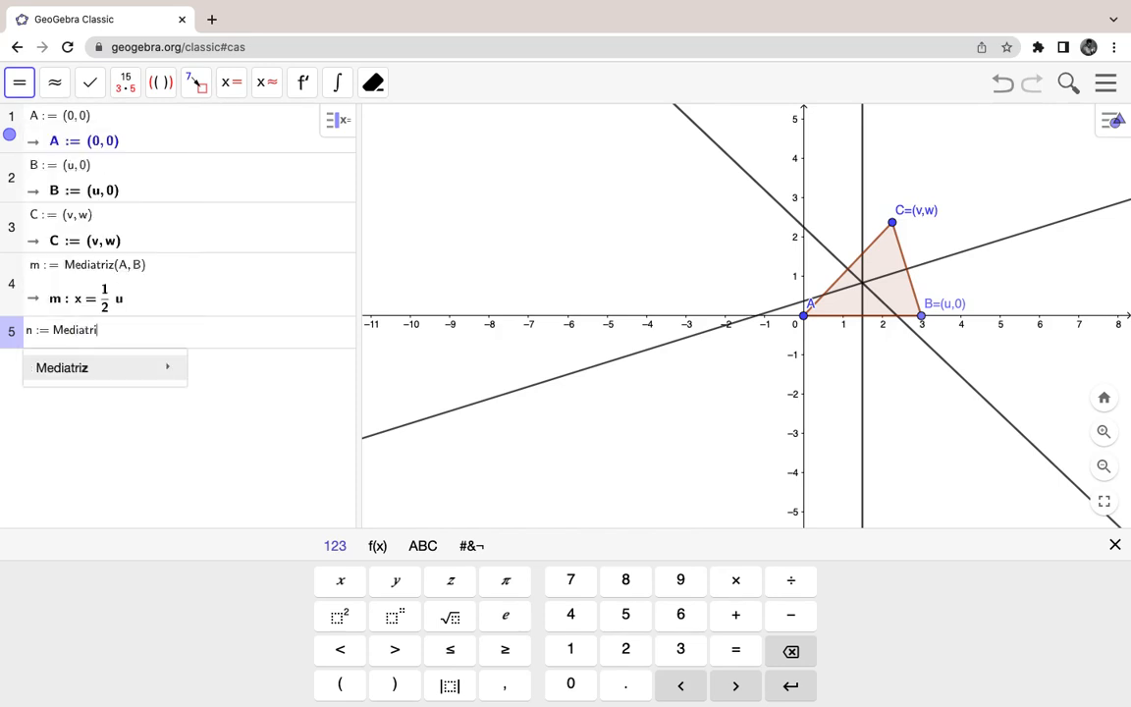
pyautogui.write('z(')
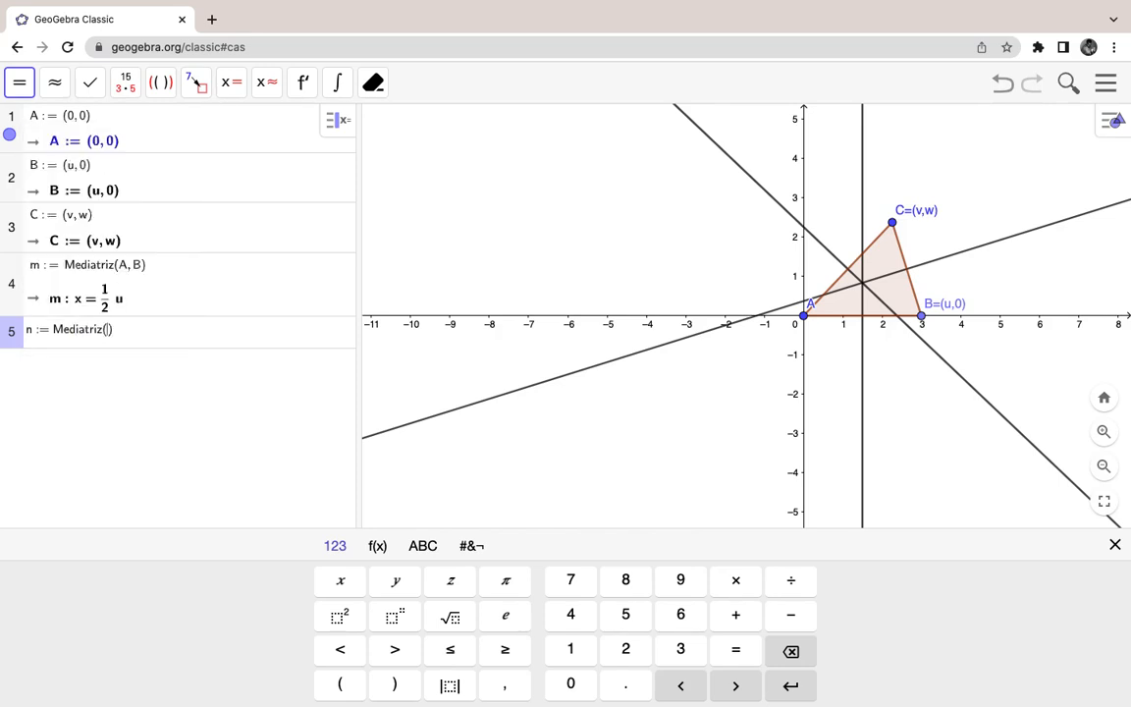
pyautogui.write('B, C')
pyautogui.press('Return')
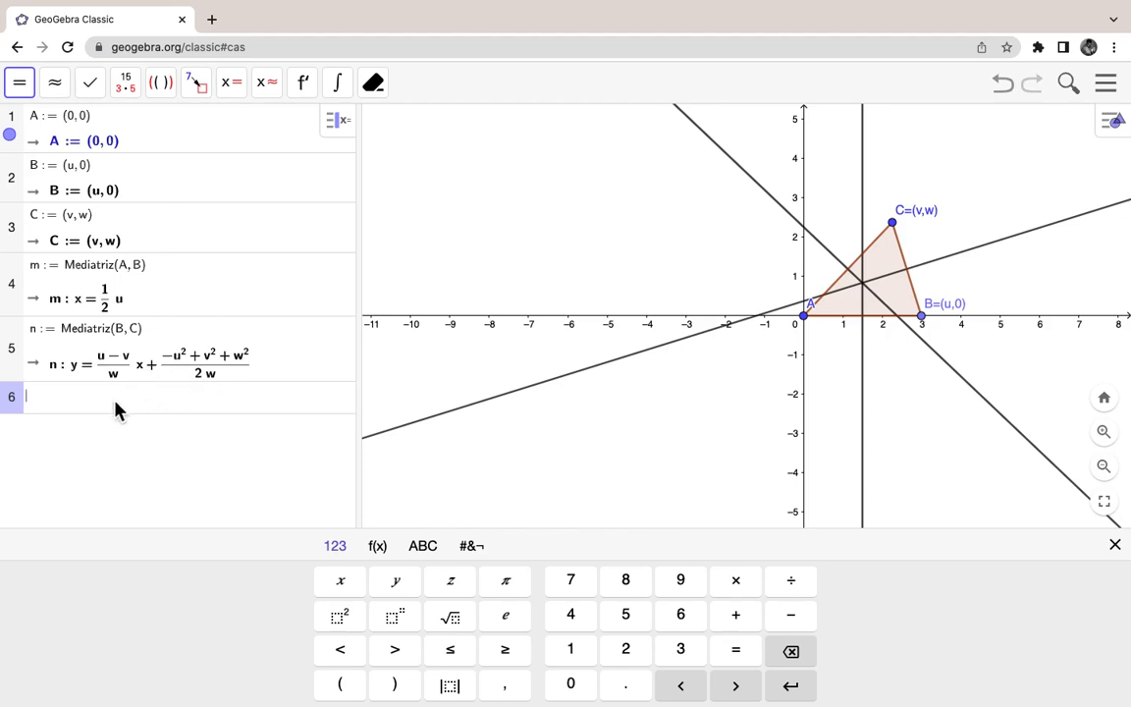
# Step: Define the symbolic perpendicular bisector p := Mediatriz(C,A) in CAS row 6
pyautogui.write('p := Mediat')
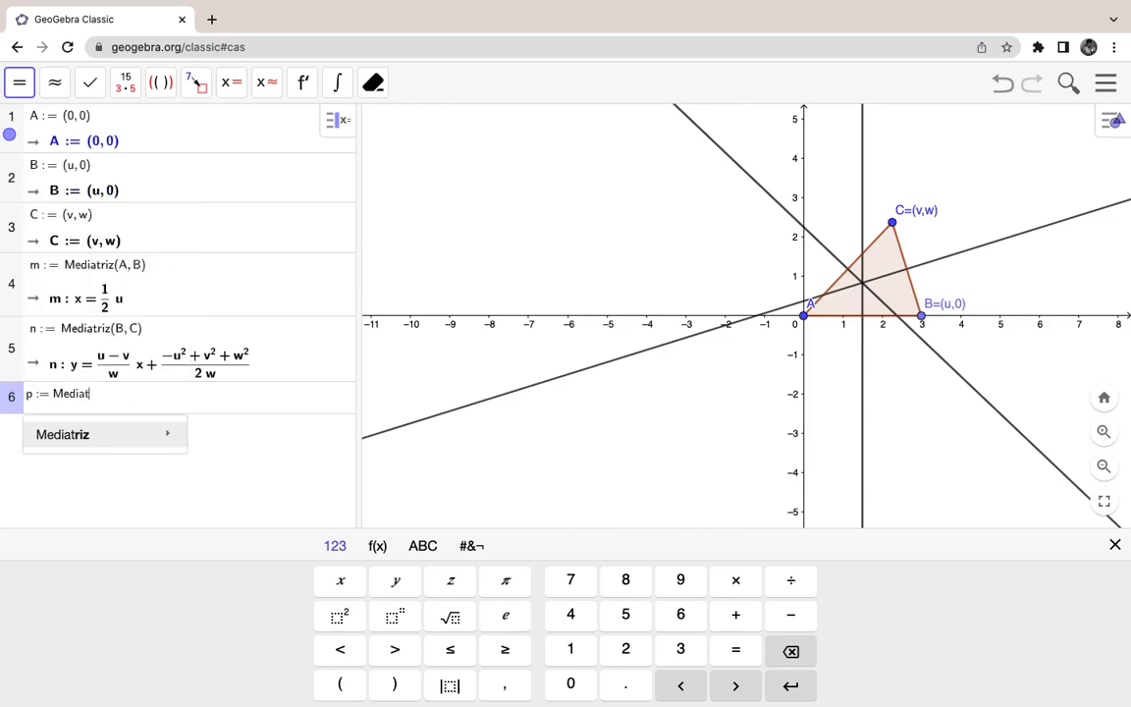
pyautogui.write('riz(')
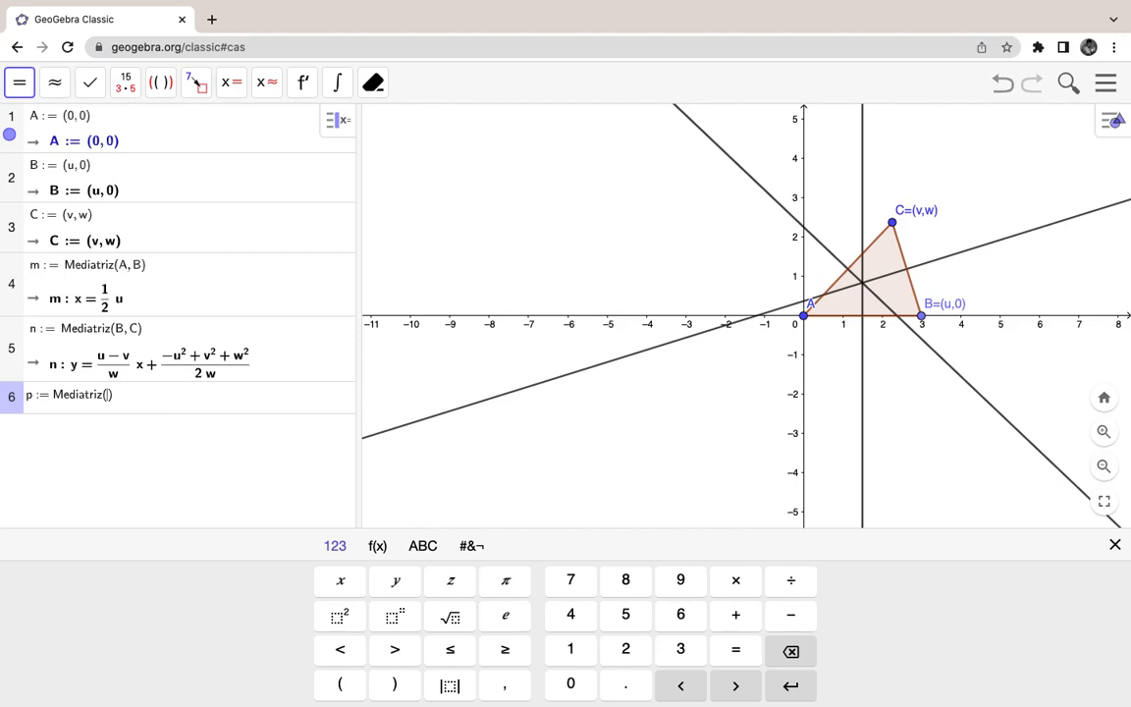
pyautogui.write('C, A')
pyautogui.press('Return')
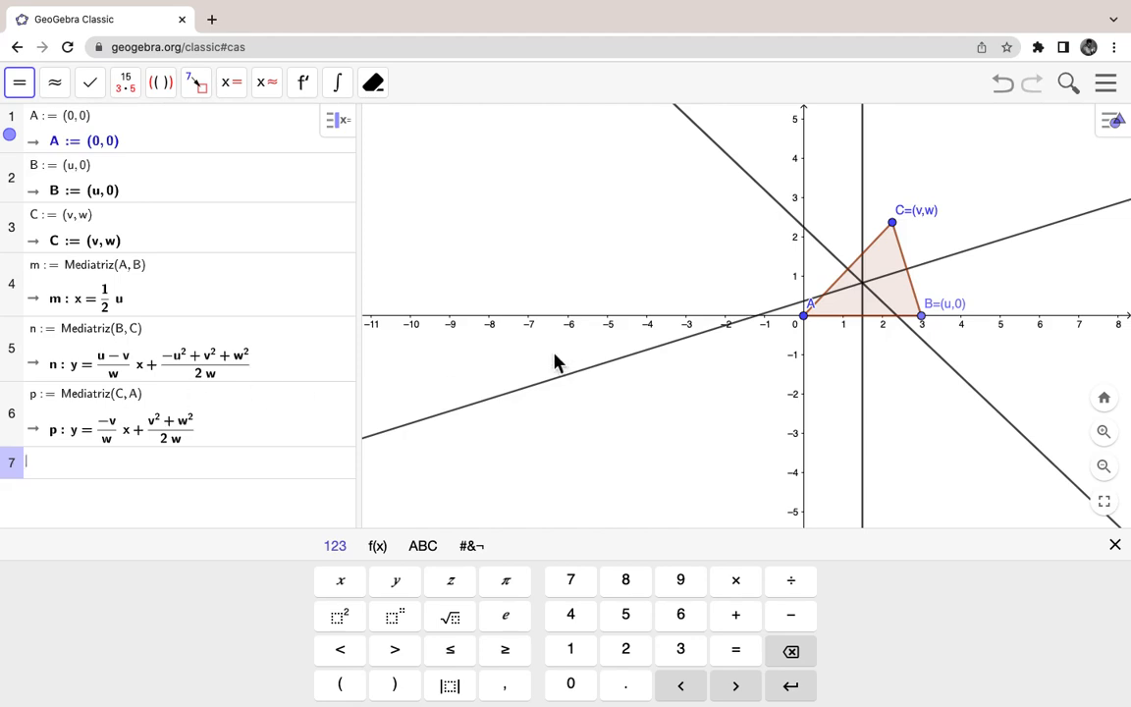
# Step: Caption the vertical perpendicular bisector of side AB as m and display its label
pyautogui.rightClick(864, 371)
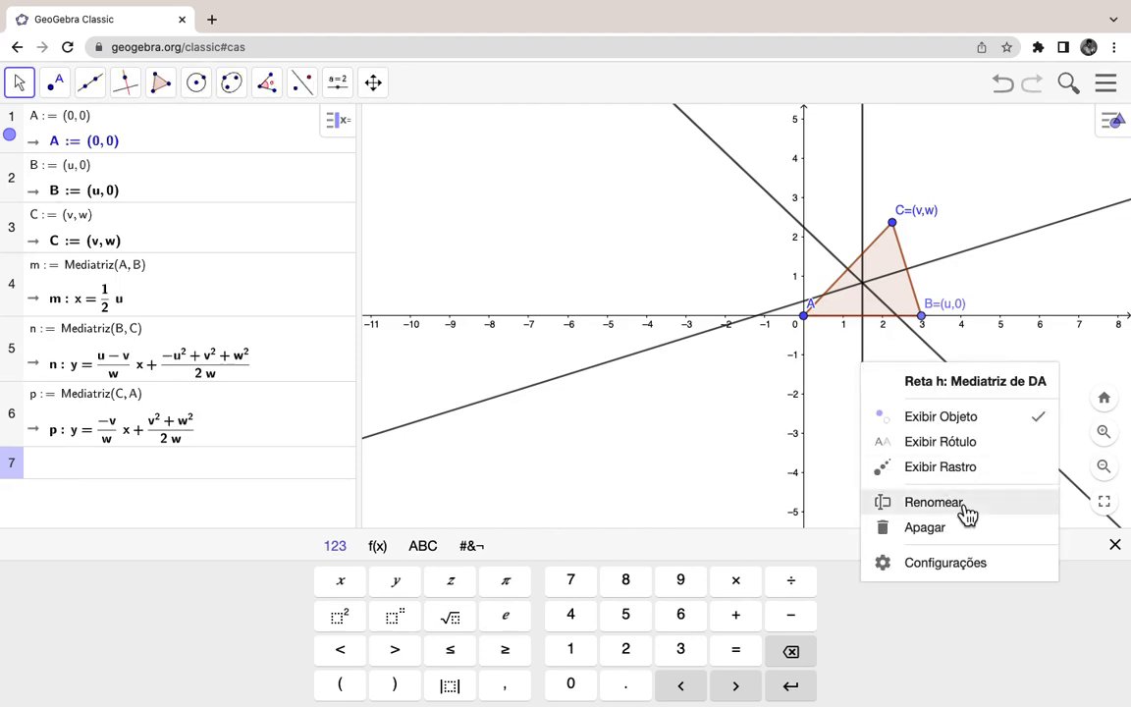
pyautogui.click(946, 563)
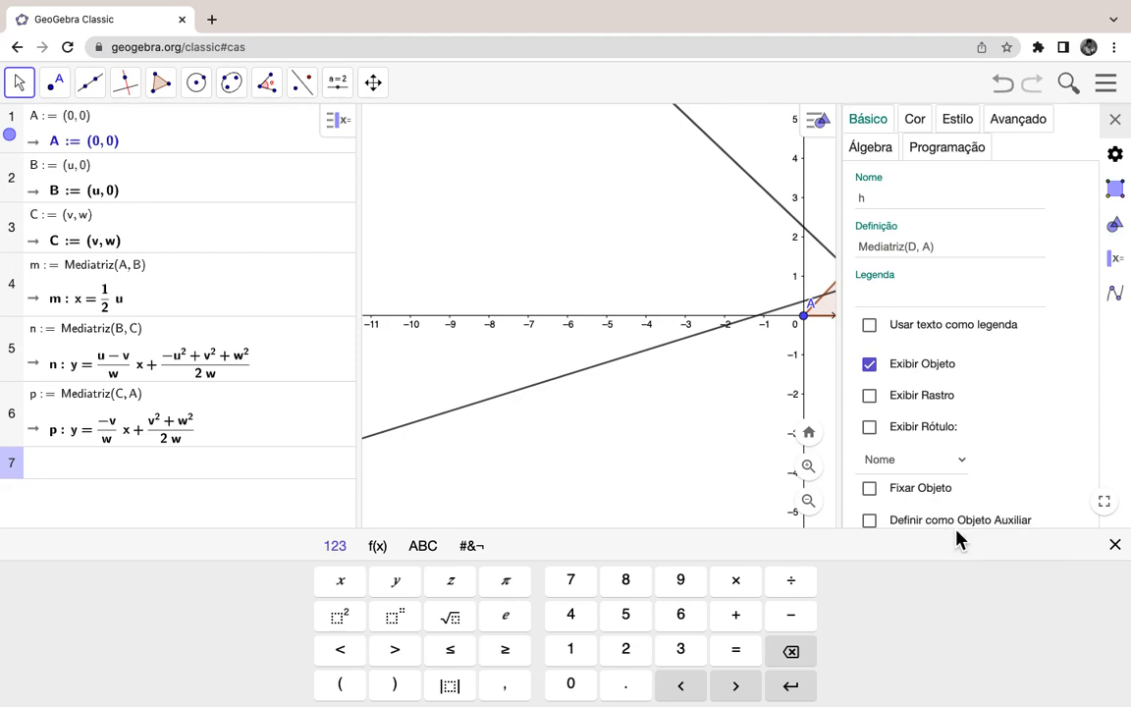
pyautogui.click(905, 432)
pyautogui.click(876, 295)
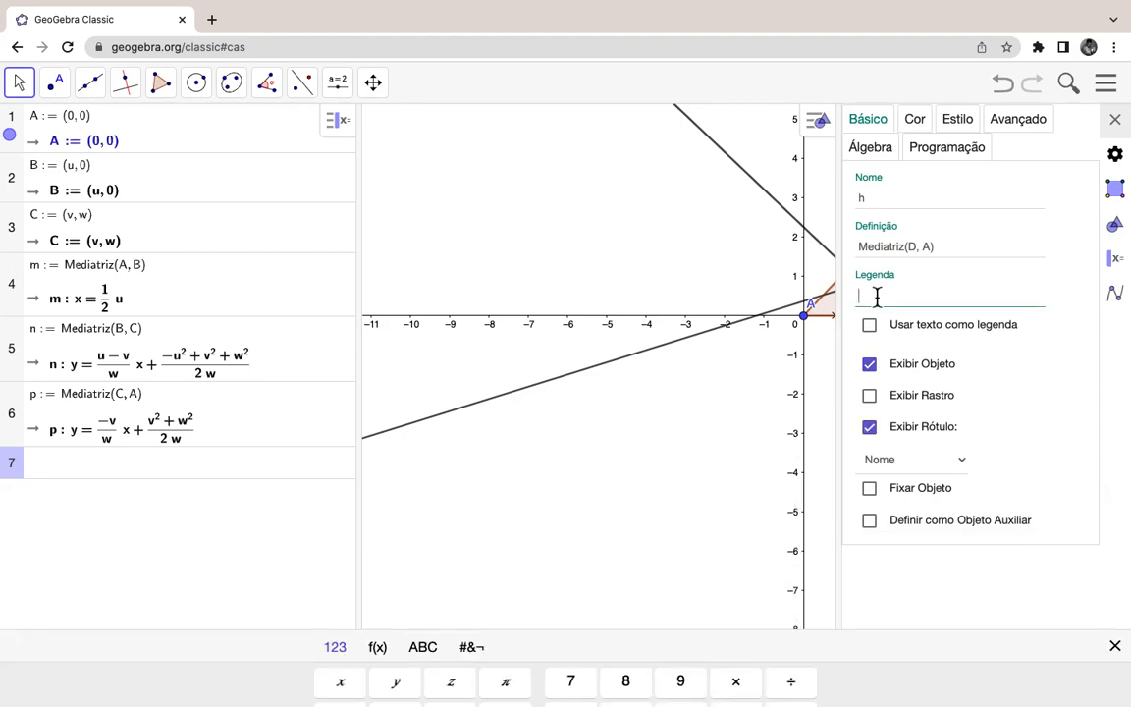
pyautogui.write('m')
pyautogui.press('Return')
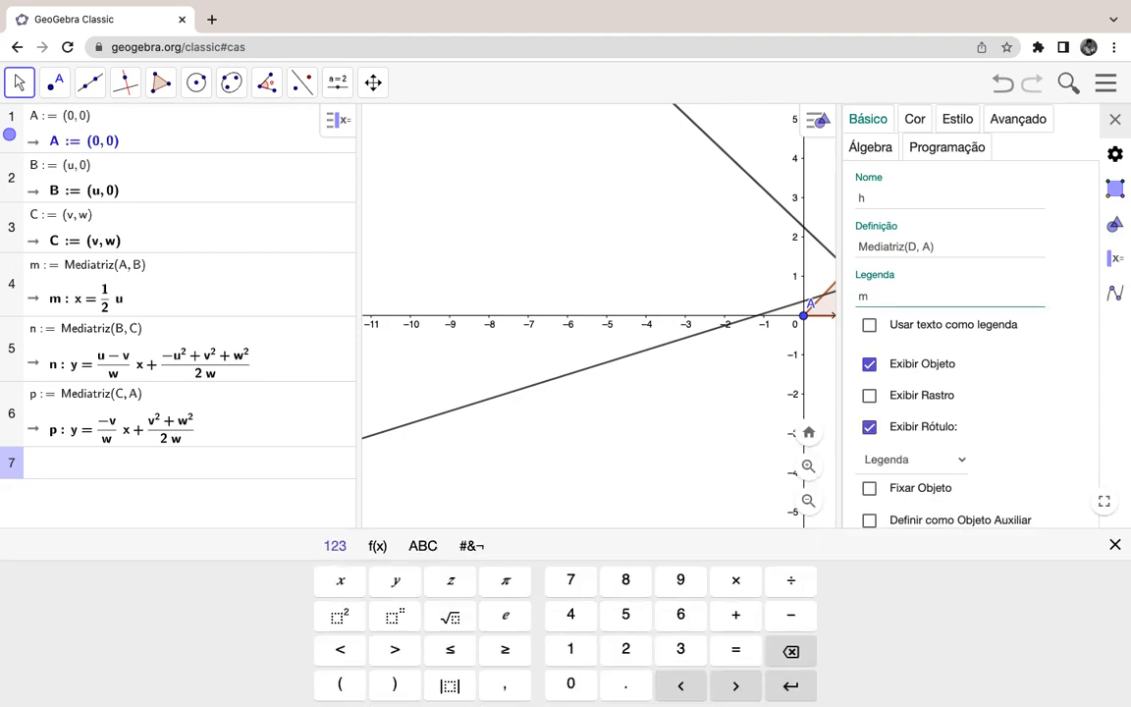
pyautogui.click(1116, 122)
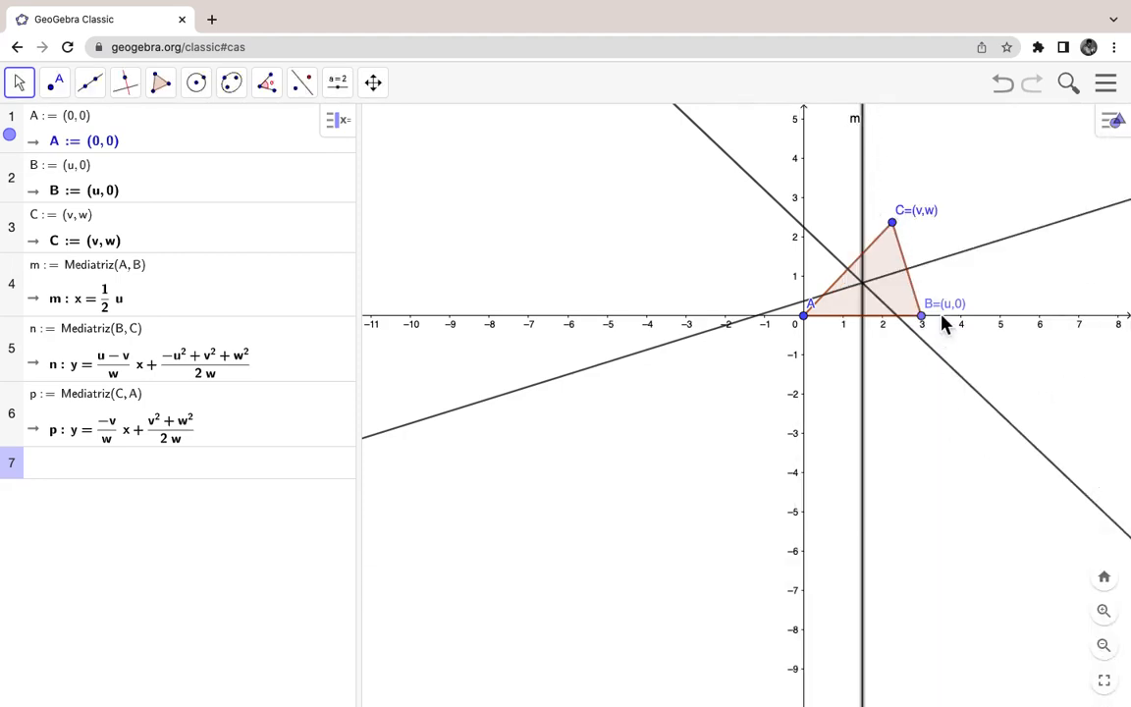
pyautogui.rightClick(967, 254)
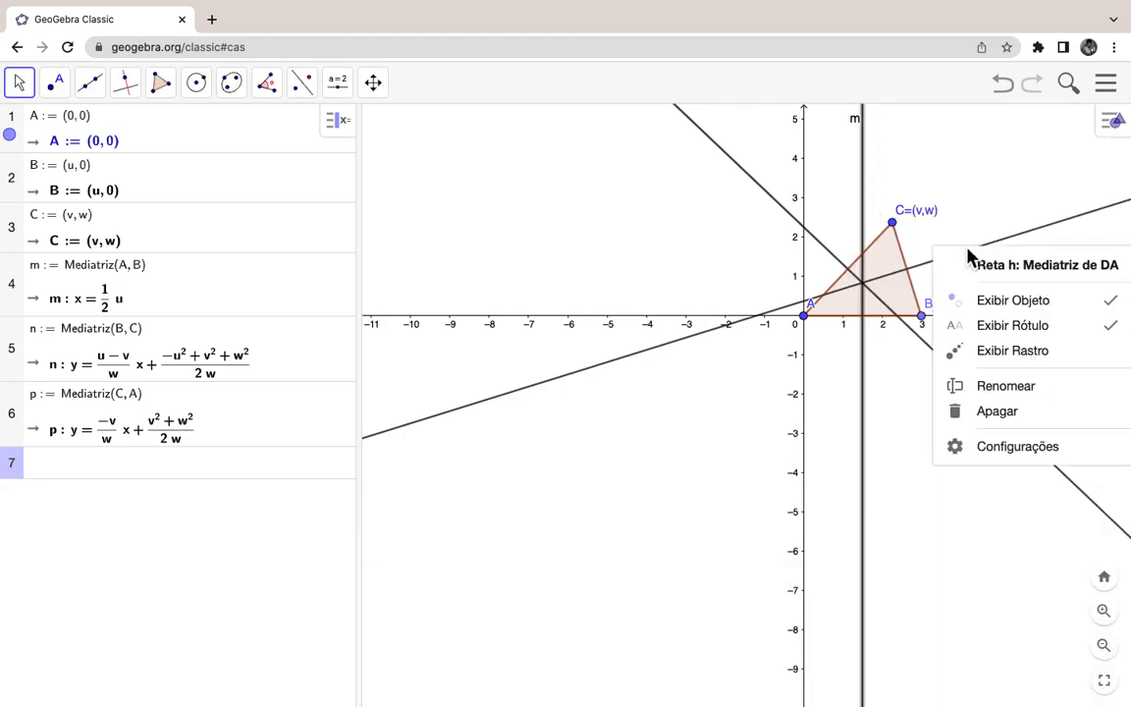
pyautogui.click(1021, 448)
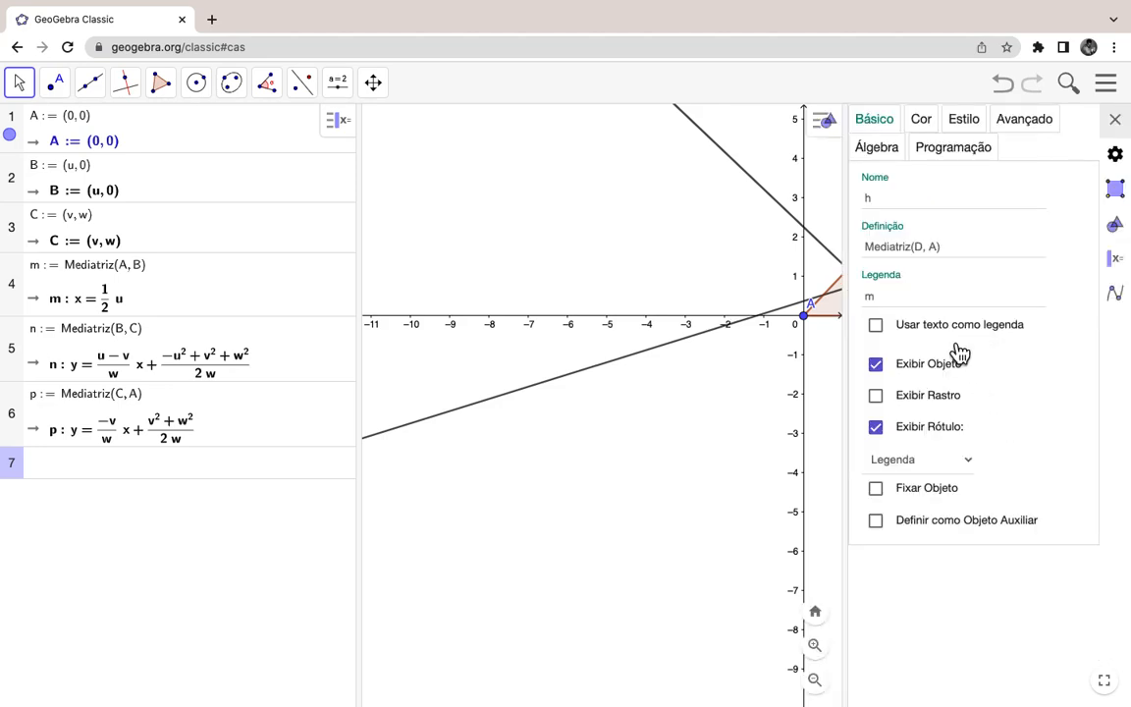
pyautogui.click(915, 295)
pyautogui.press('BackSpace')
pyautogui.write('m')
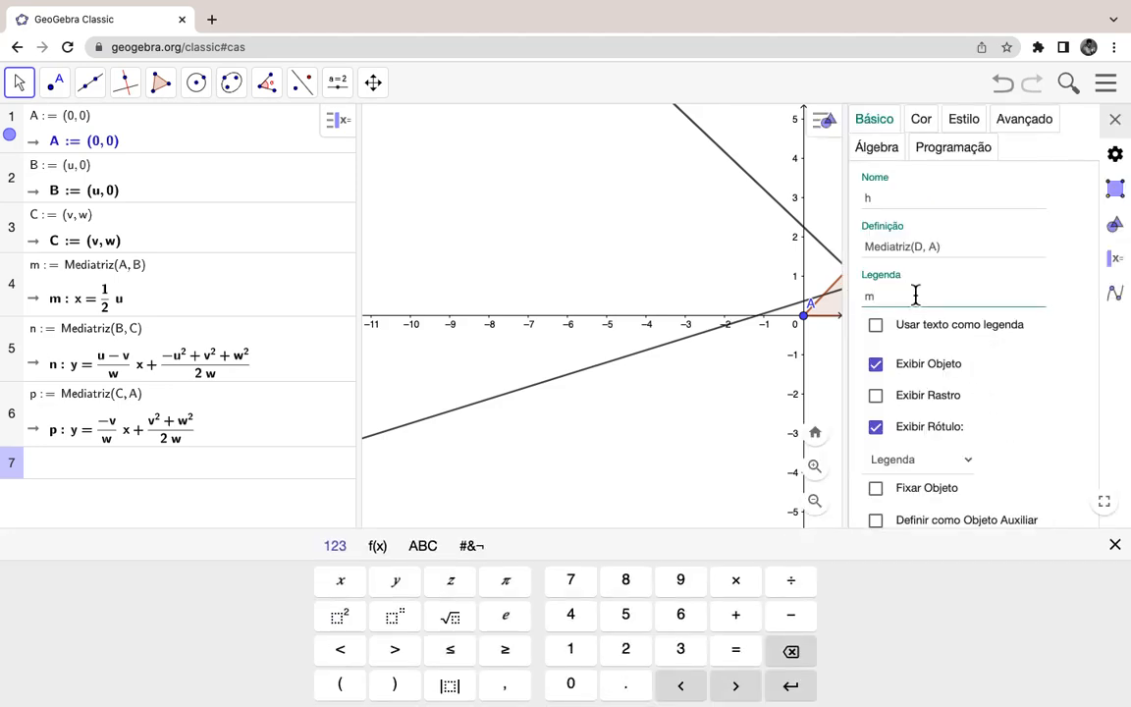
pyautogui.click(1114, 119)
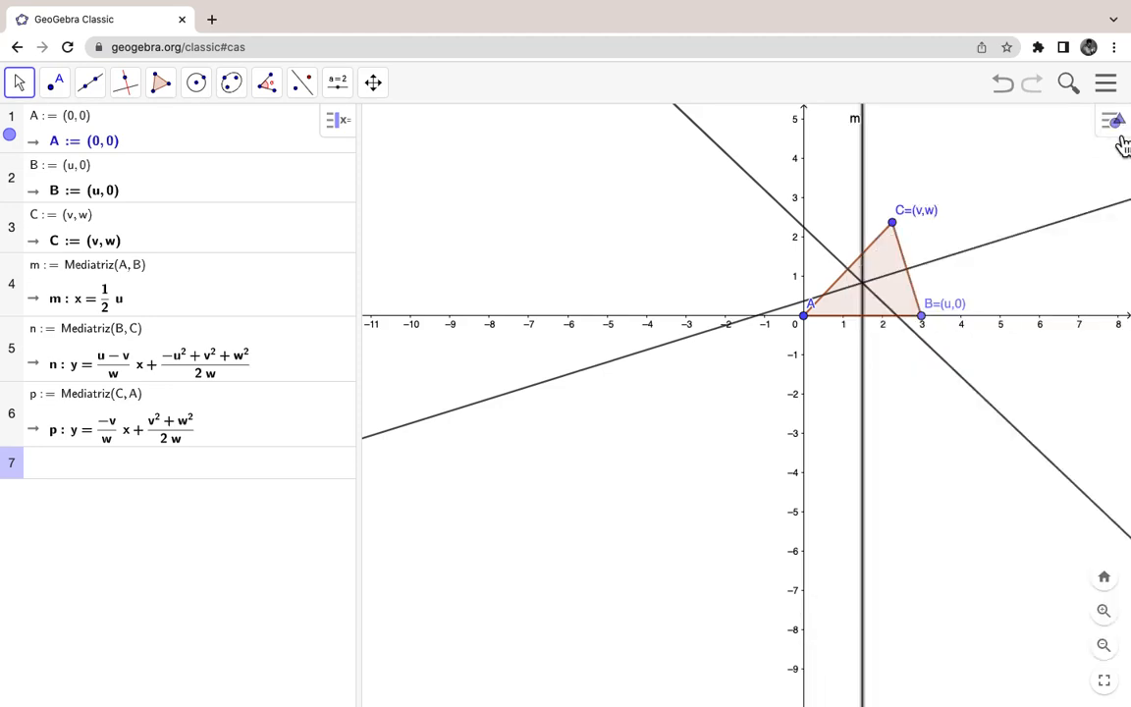
# Step: Set the caption of the perpendicular bisector of side BC to n and try to display its label
pyautogui.rightClick(1011, 247)
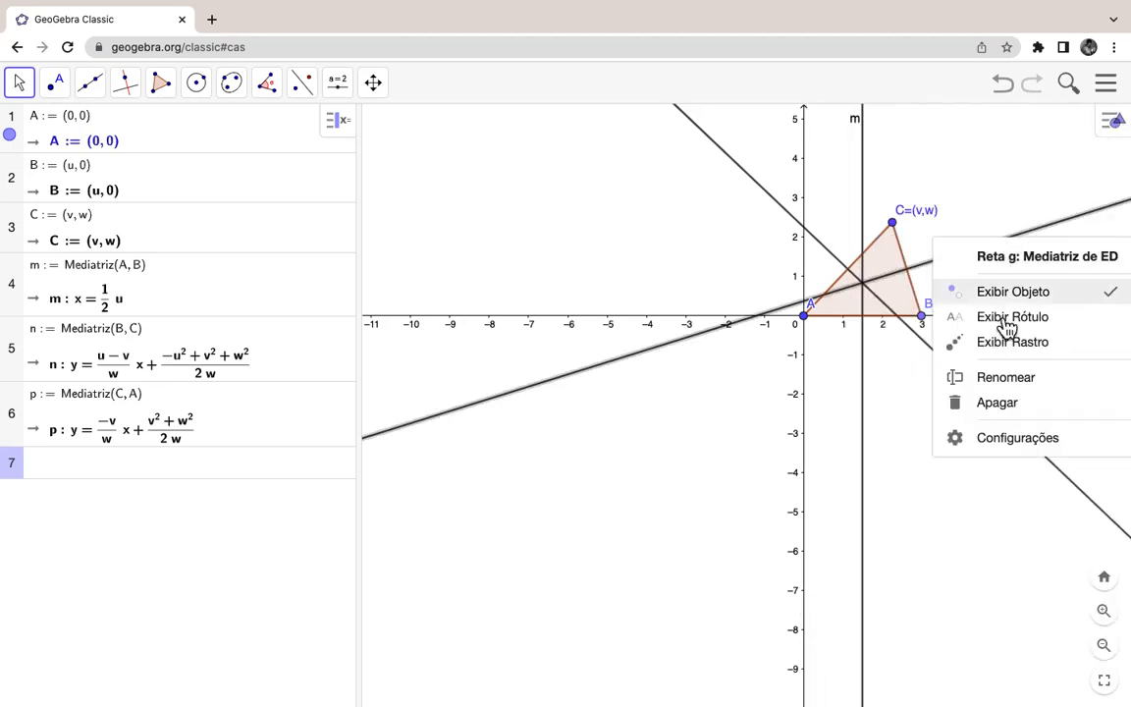
pyautogui.click(1011, 439)
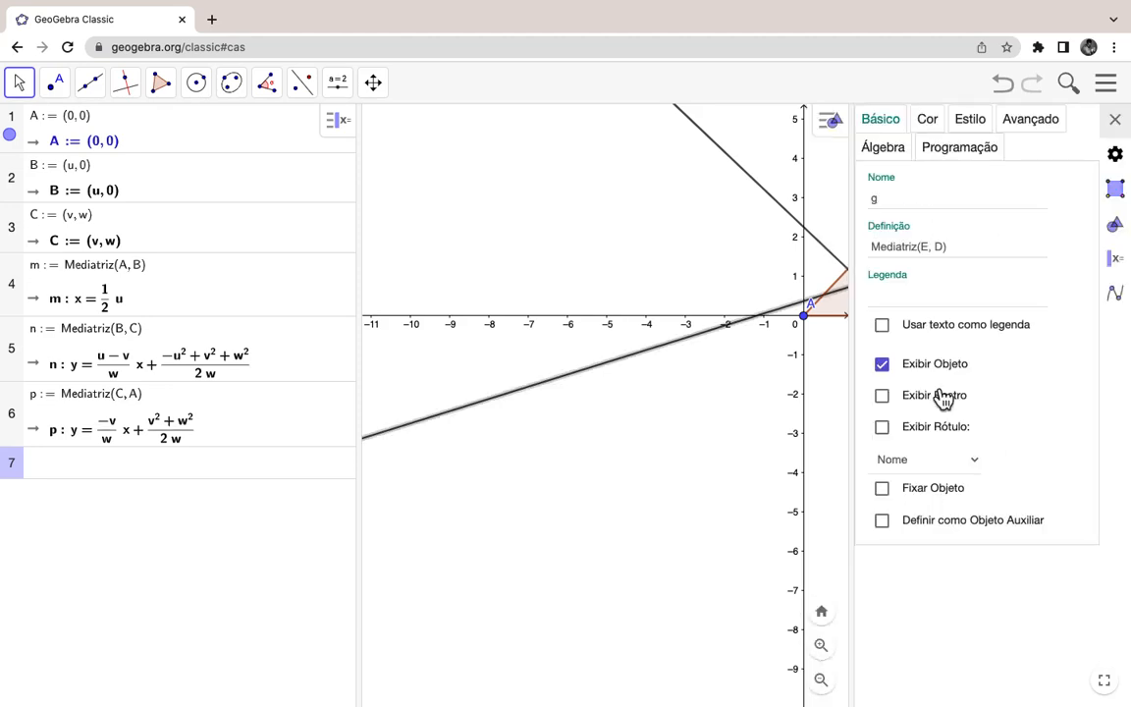
pyautogui.click(905, 296)
pyautogui.write('n')
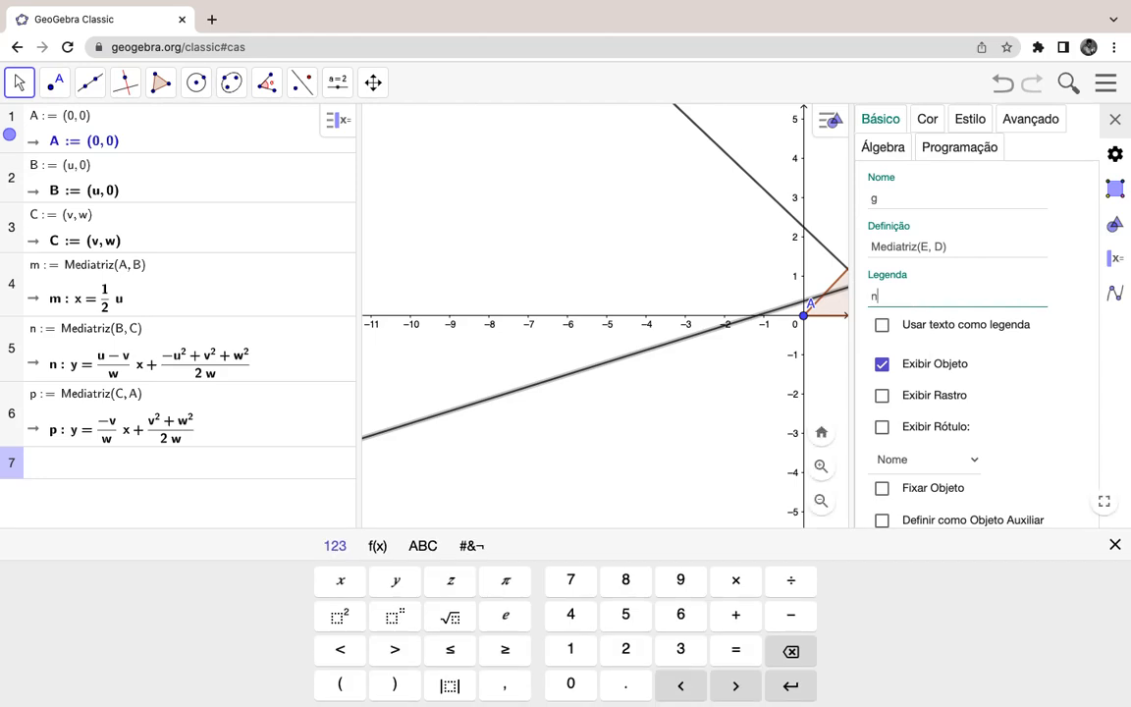
pyautogui.click(884, 429)
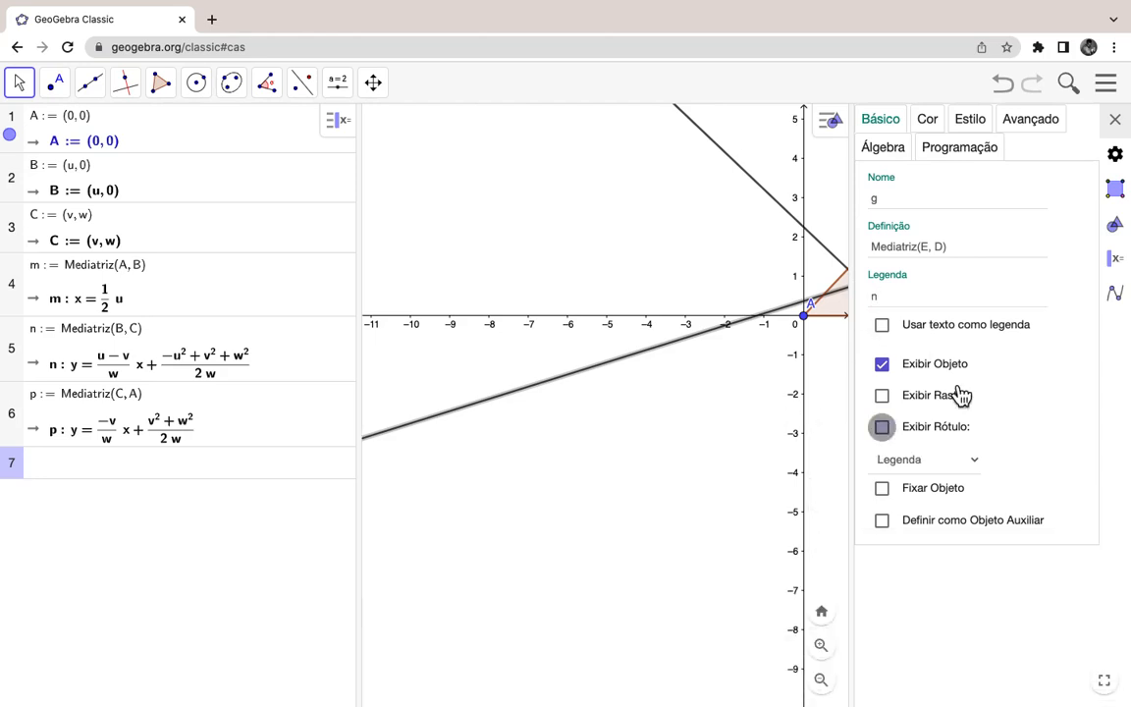
pyautogui.click(1114, 120)
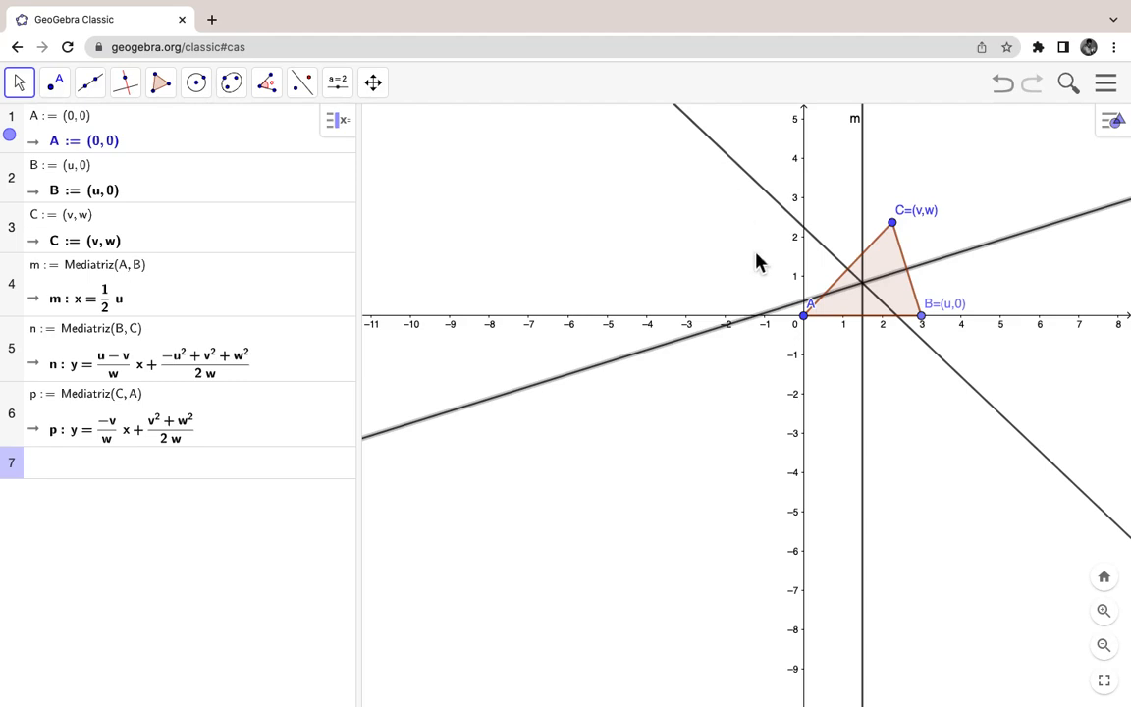
# Step: Set the caption of the perpendicular bisector of side AC to p and try to display its label
pyautogui.rightClick(740, 168)
pyautogui.click(813, 359)
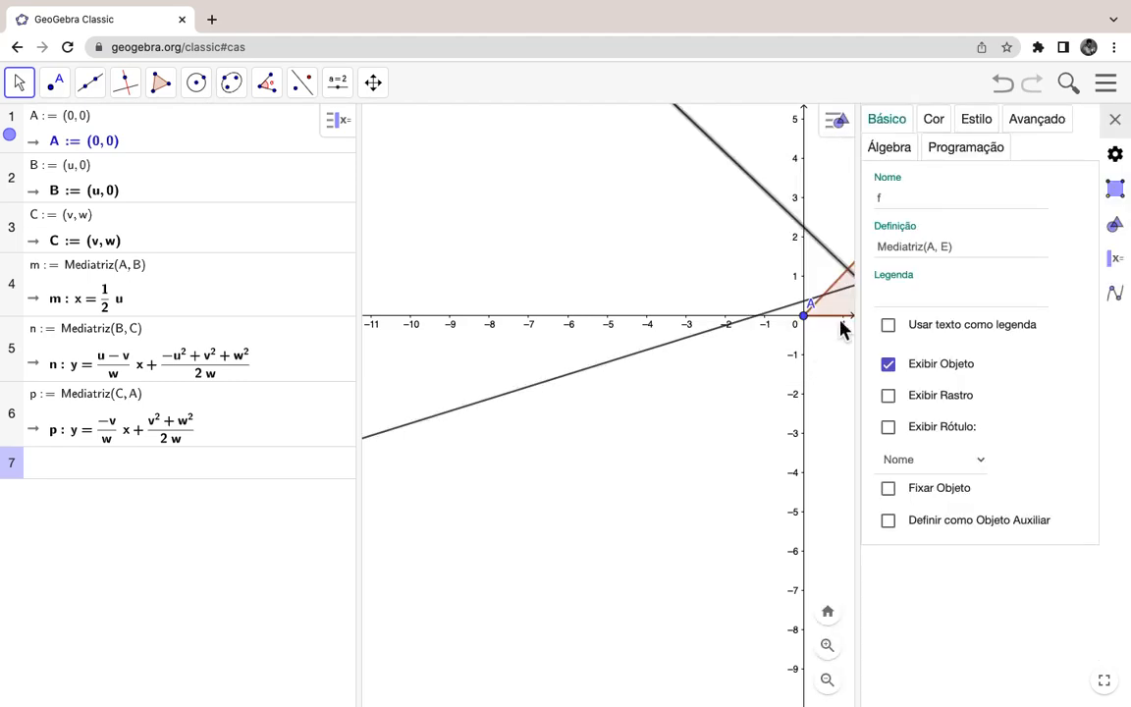
pyautogui.click(937, 295)
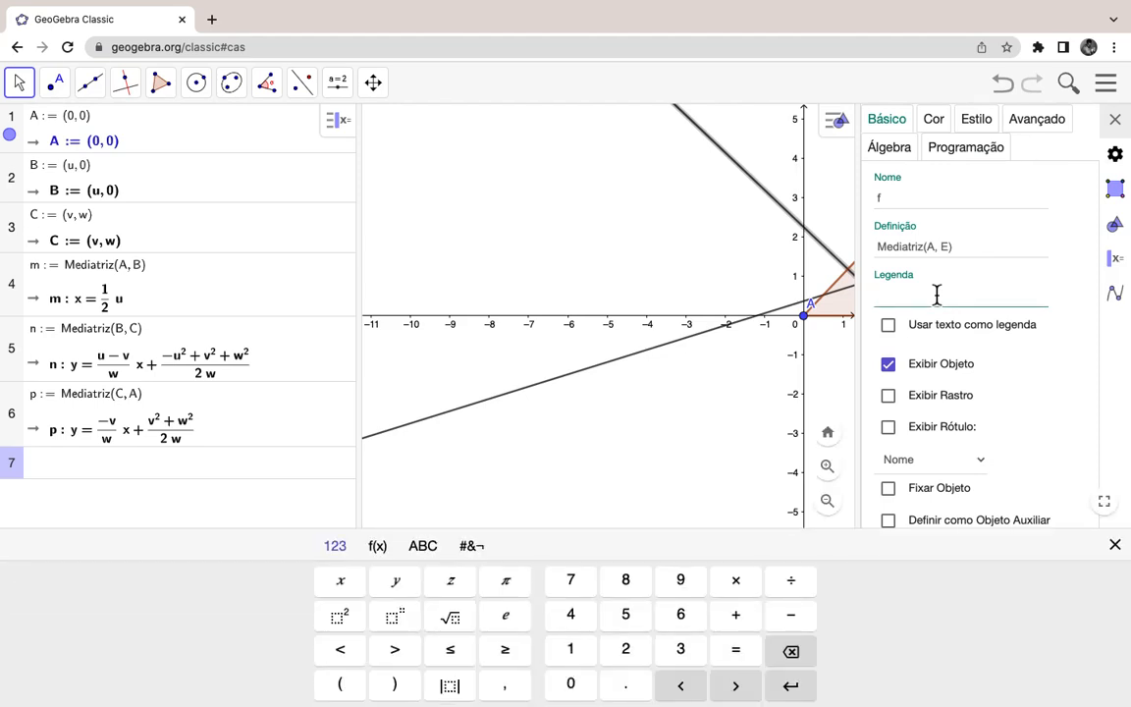
pyautogui.write('p')
pyautogui.click(926, 432)
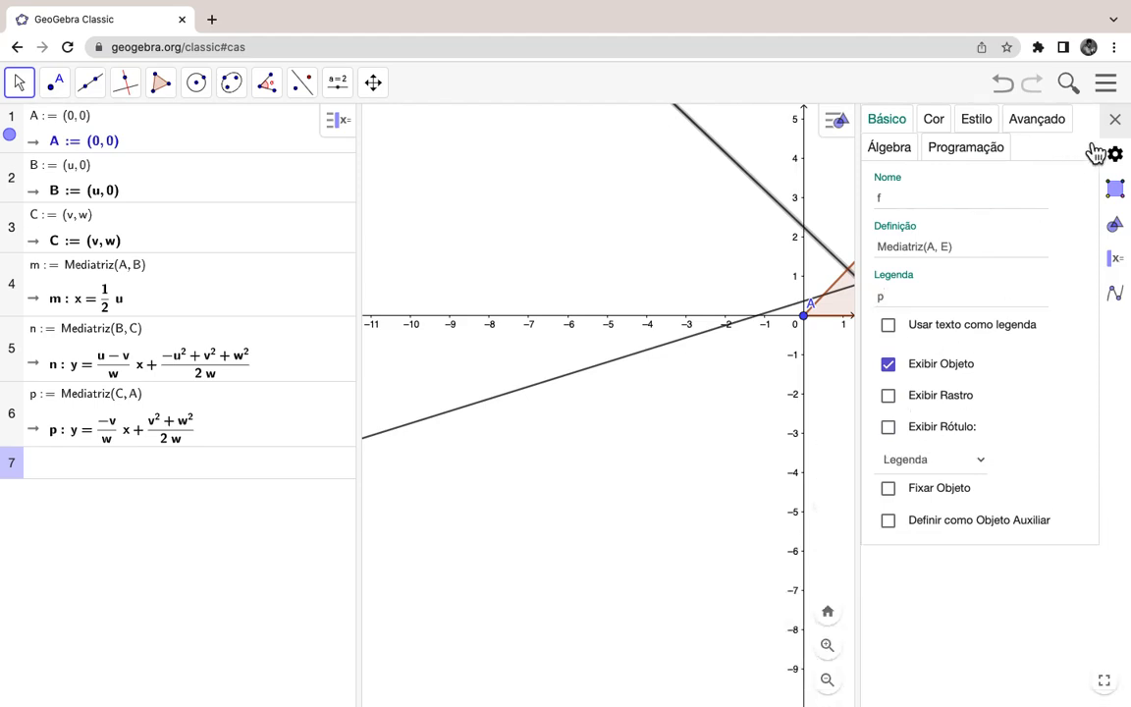
pyautogui.click(1114, 121)
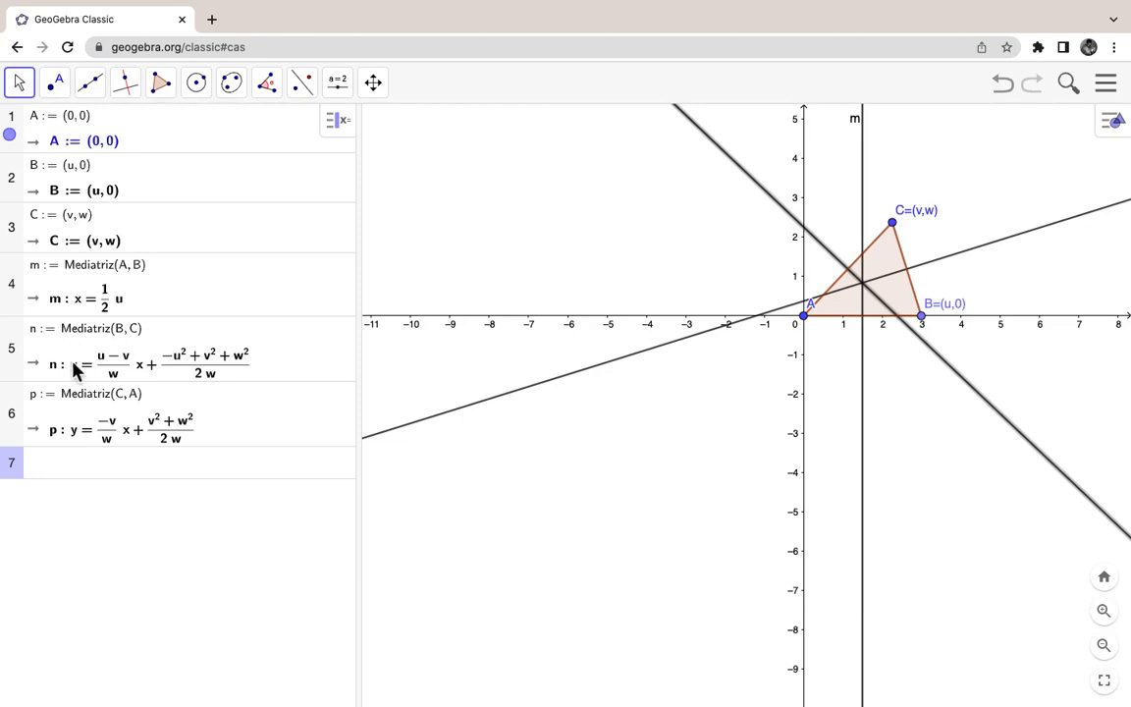
# Step: Compute the symbolic intersection of the first two bisectors with Interseção(m,n) in CAS row 7
pyautogui.click(71, 474)
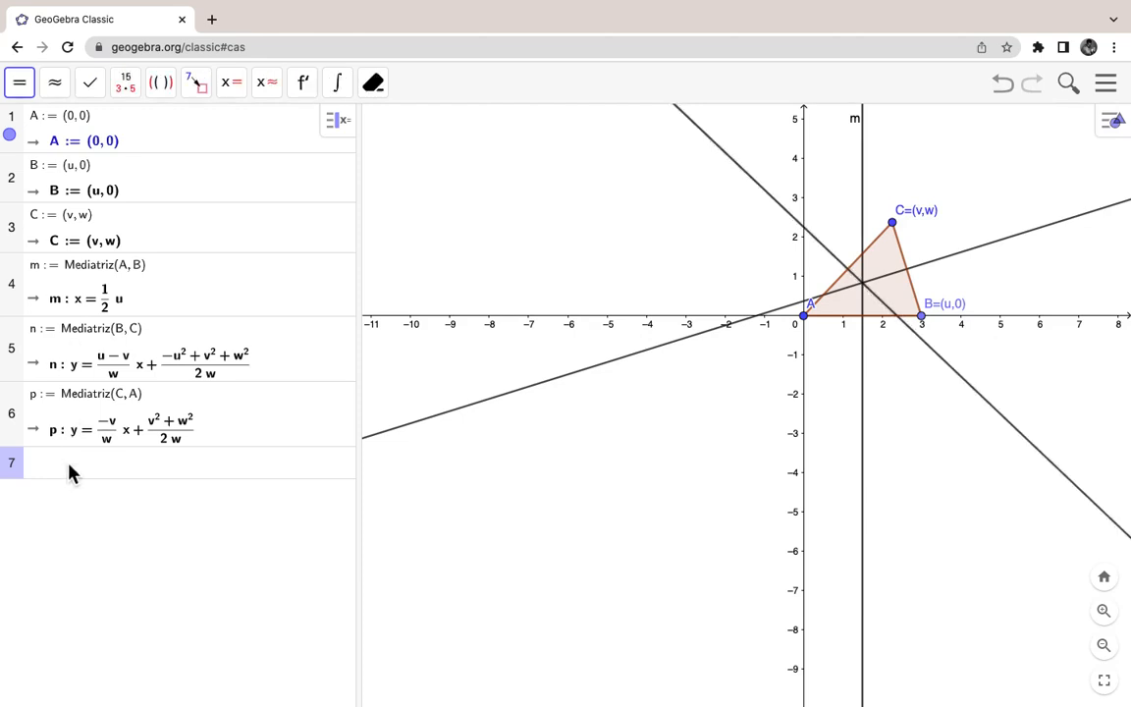
pyautogui.write('Interse')
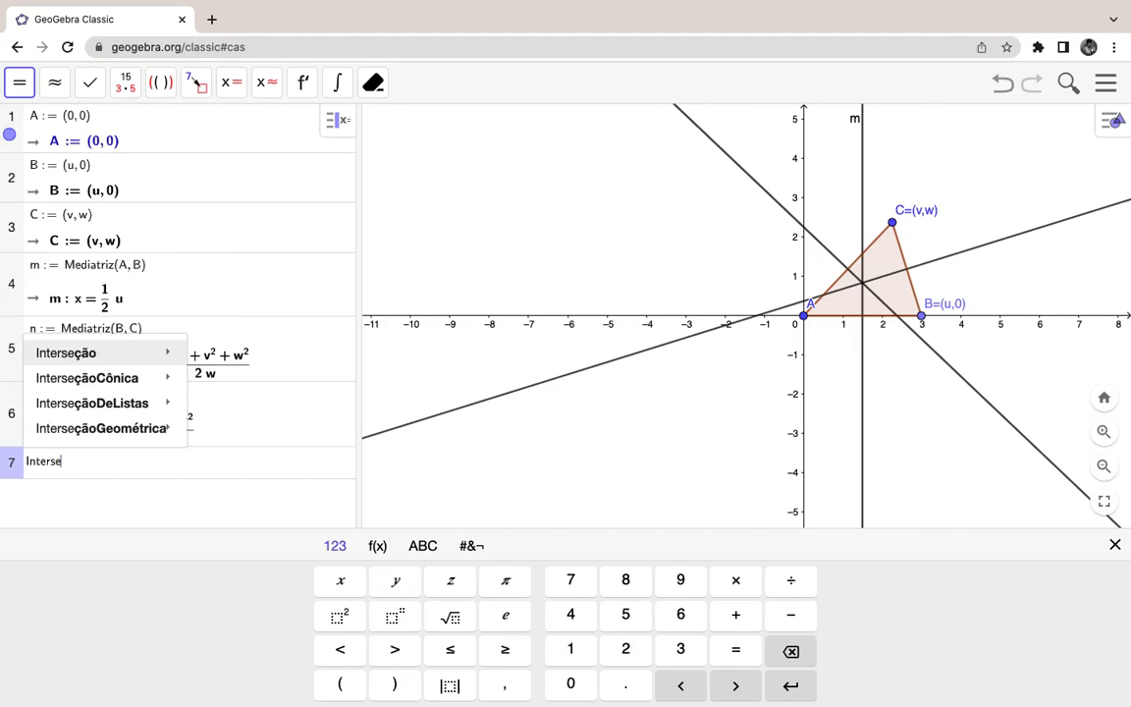
pyautogui.press('Return')
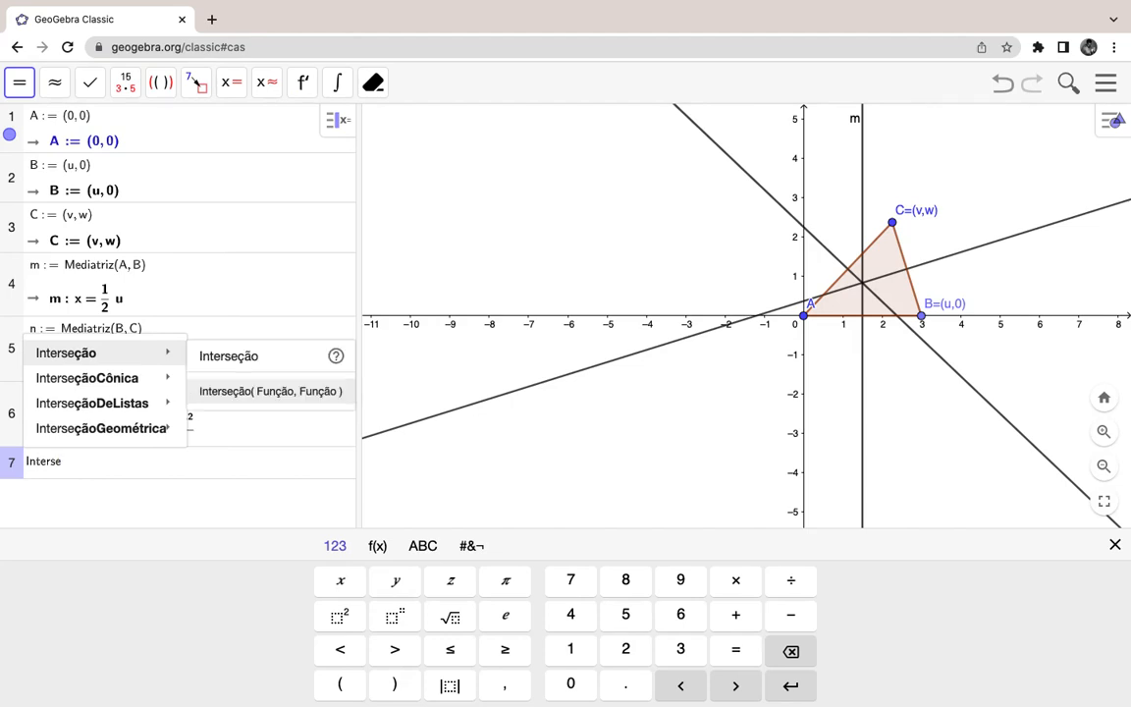
pyautogui.click(241, 395)
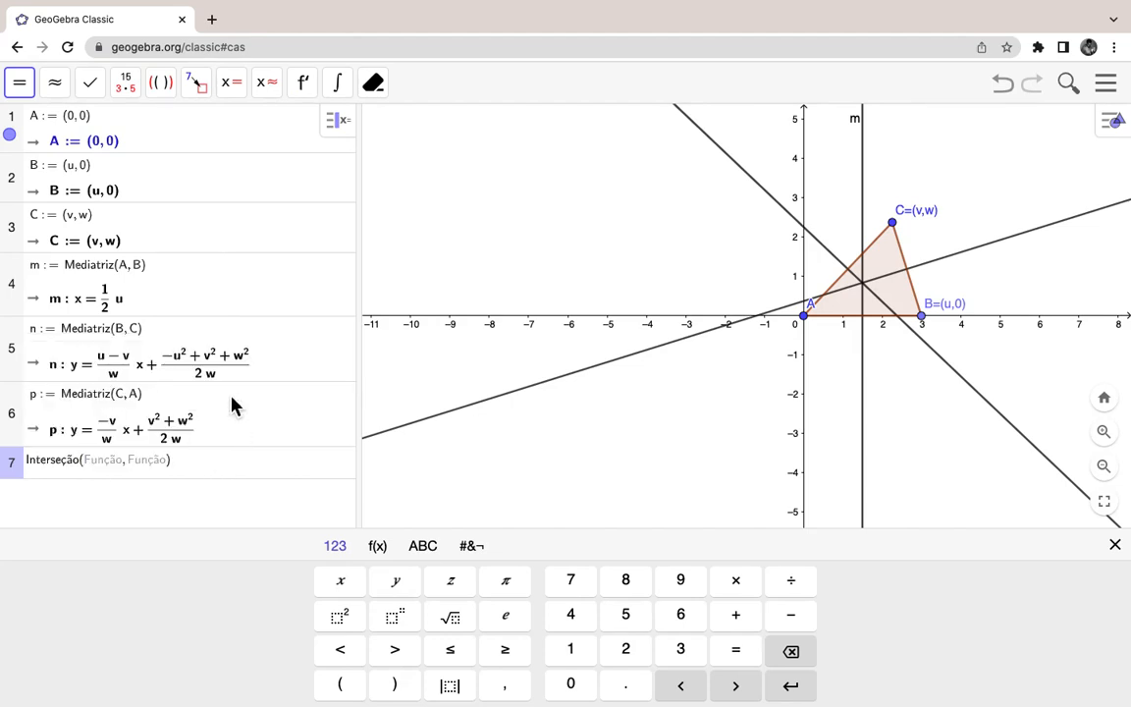
pyautogui.write('m,')
pyautogui.press('Right')
pyautogui.write('n')
pyautogui.press('Return')
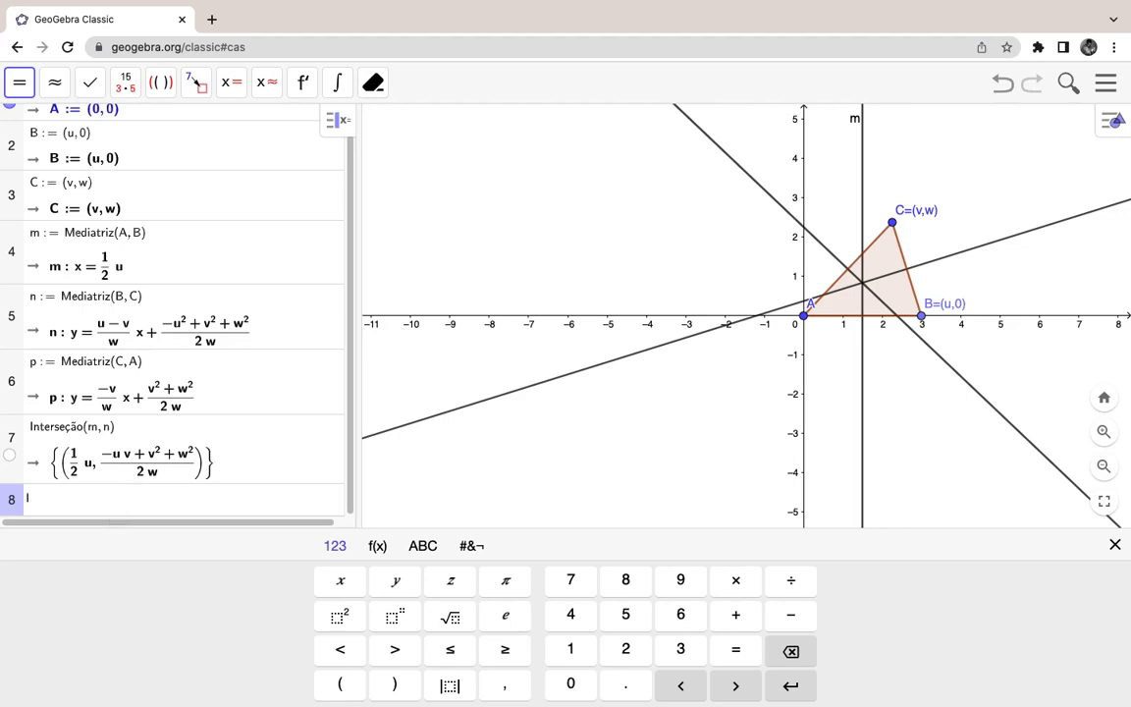
# Step: Compute the symbolic intersection of bisectors n and p with Interseção(n,p) in CAS row 8
pyautogui.write('Interse')
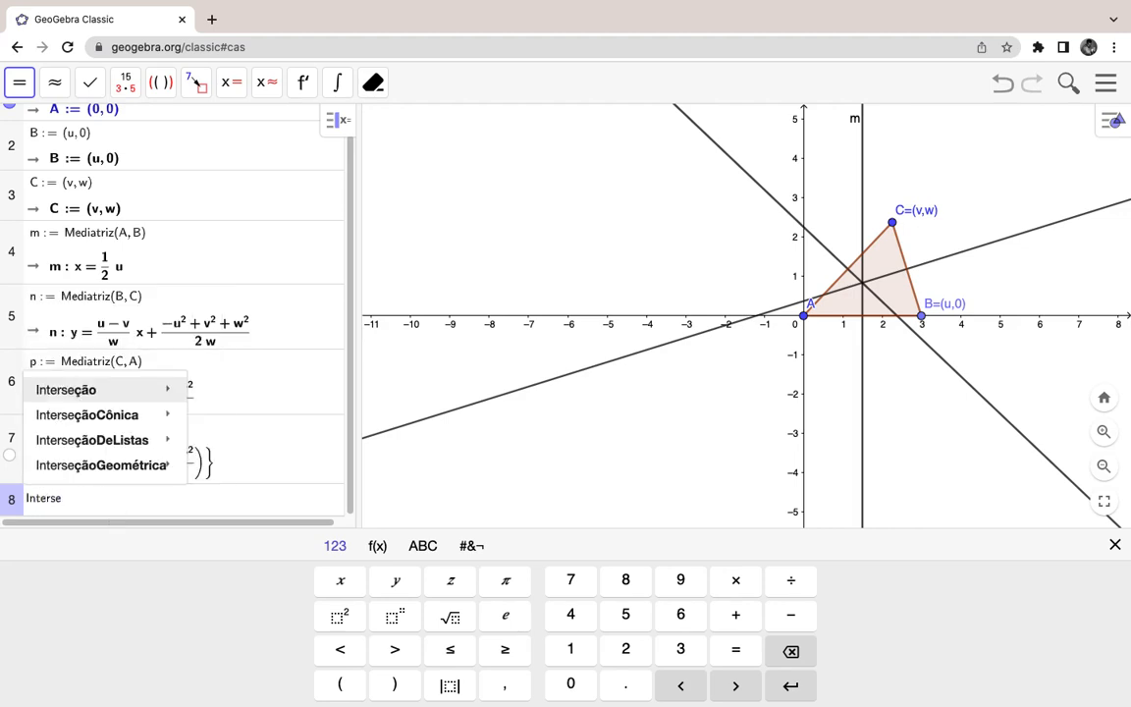
pyautogui.press('Return')
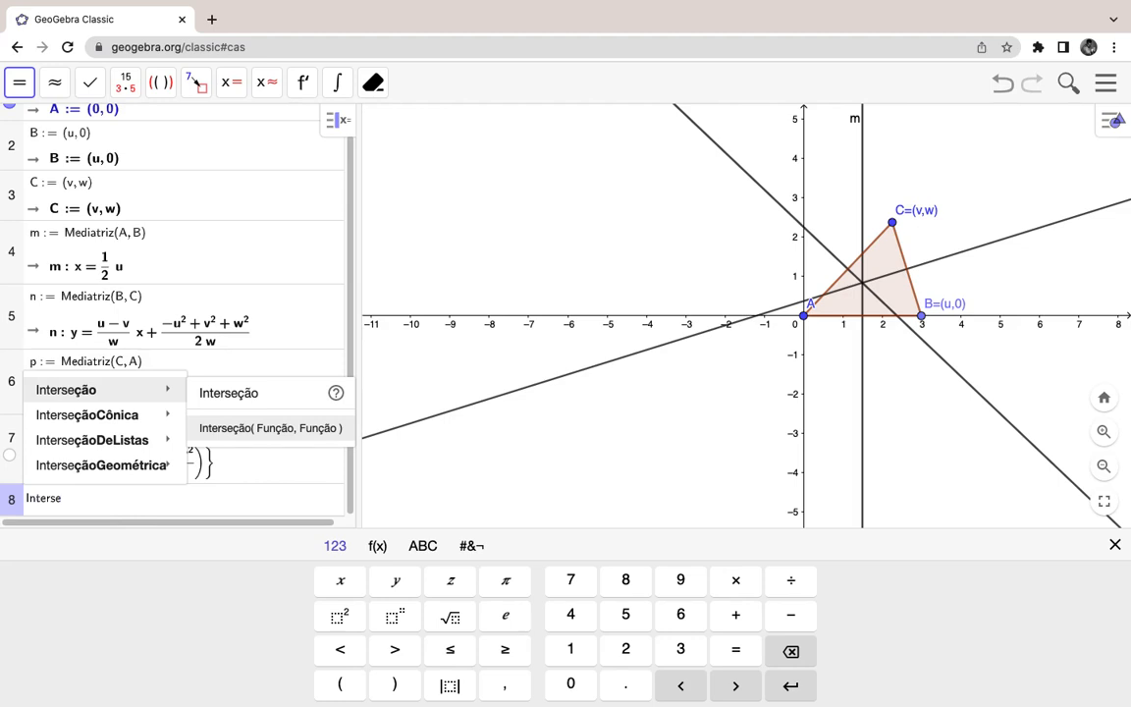
pyautogui.click(252, 432)
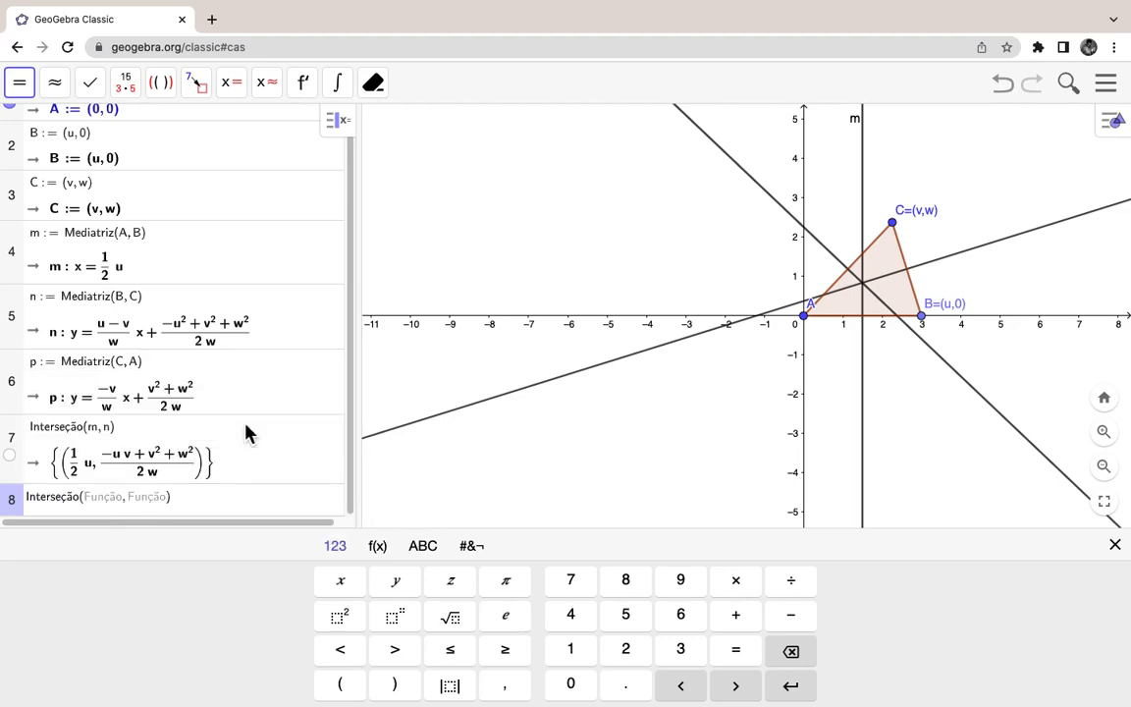
pyautogui.write('n, p')
pyautogui.press('Return')
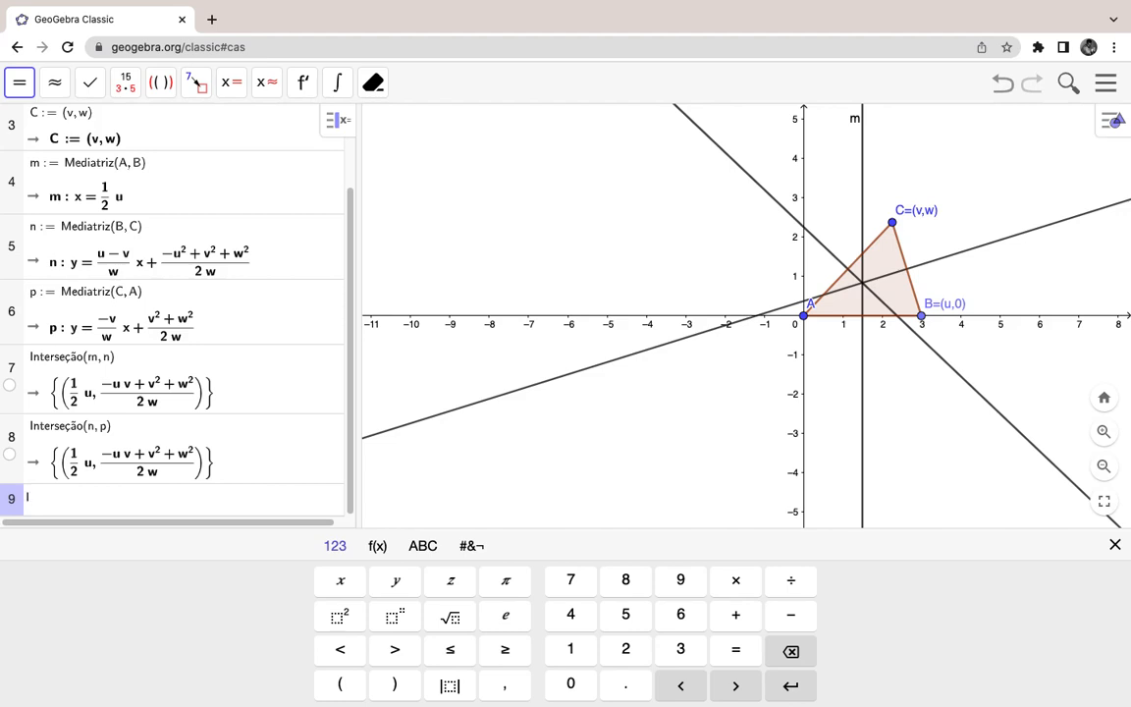
# Step: Compute the symbolic intersection of bisectors p and m with Interseção(p,m) in CAS row 9
pyautogui.write('Interse')
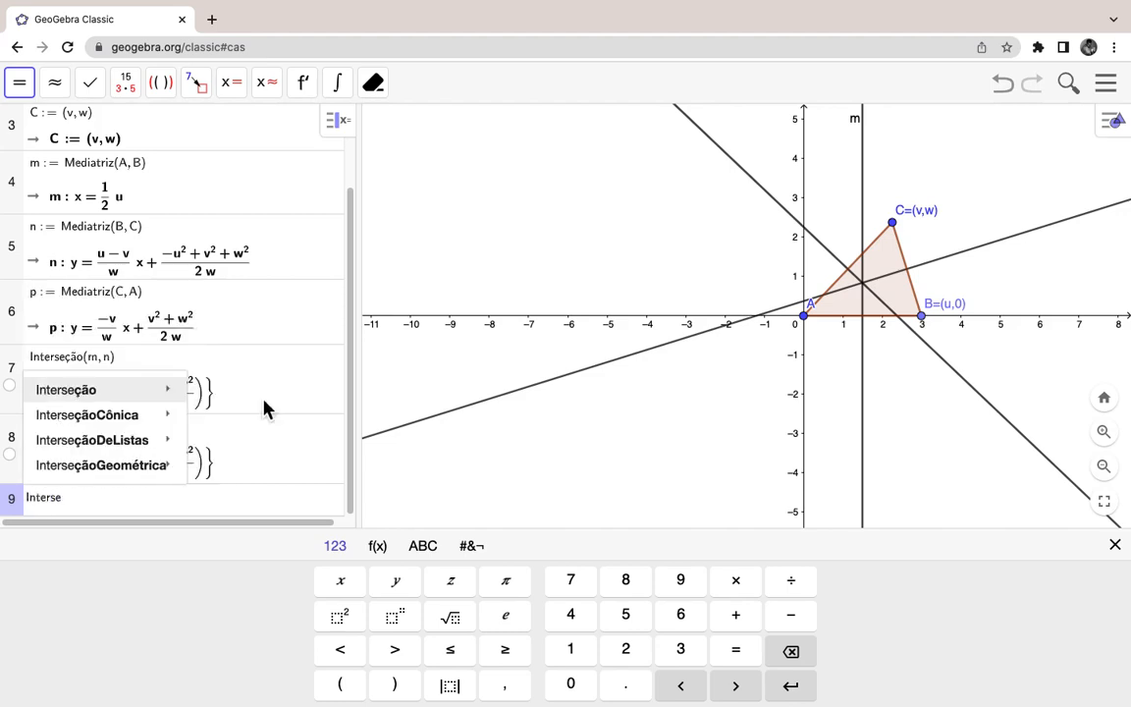
pyautogui.press('Return')
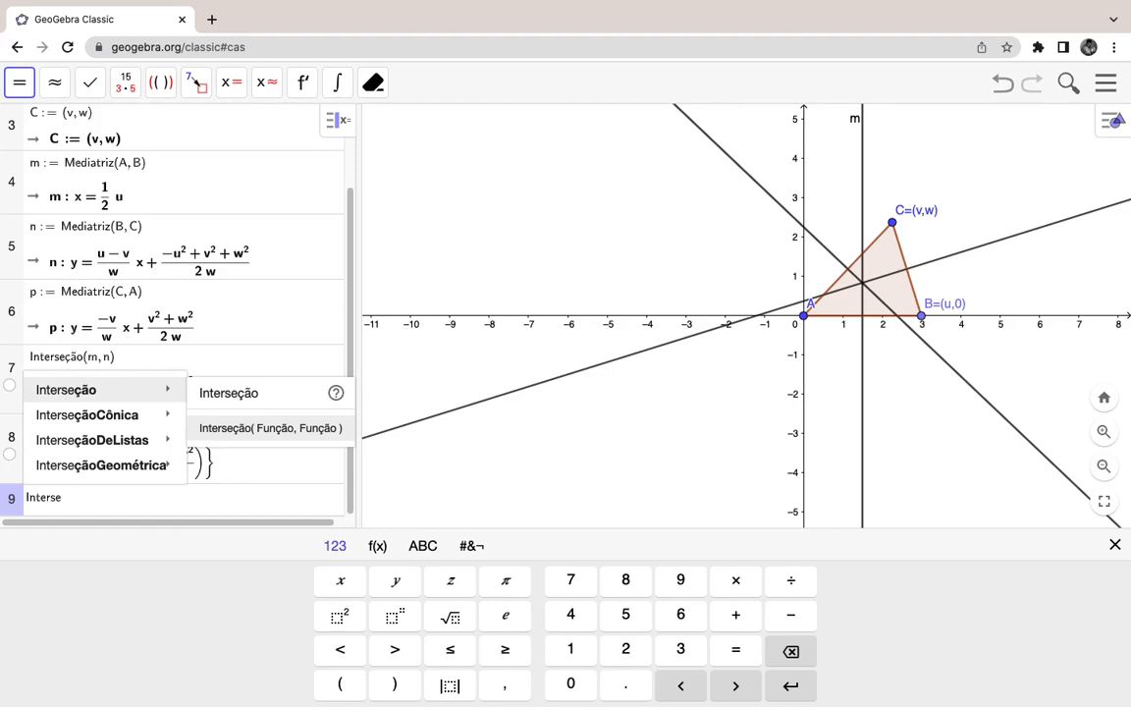
pyautogui.press('Return')
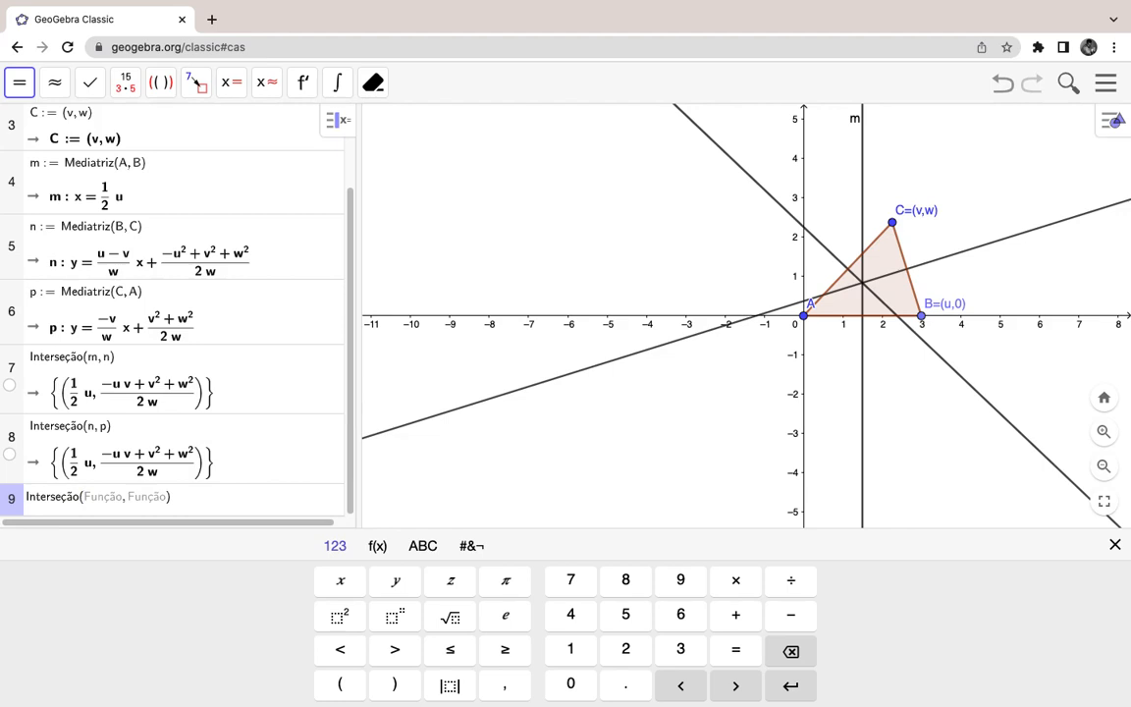
pyautogui.write('p, m')
pyautogui.press('Return')
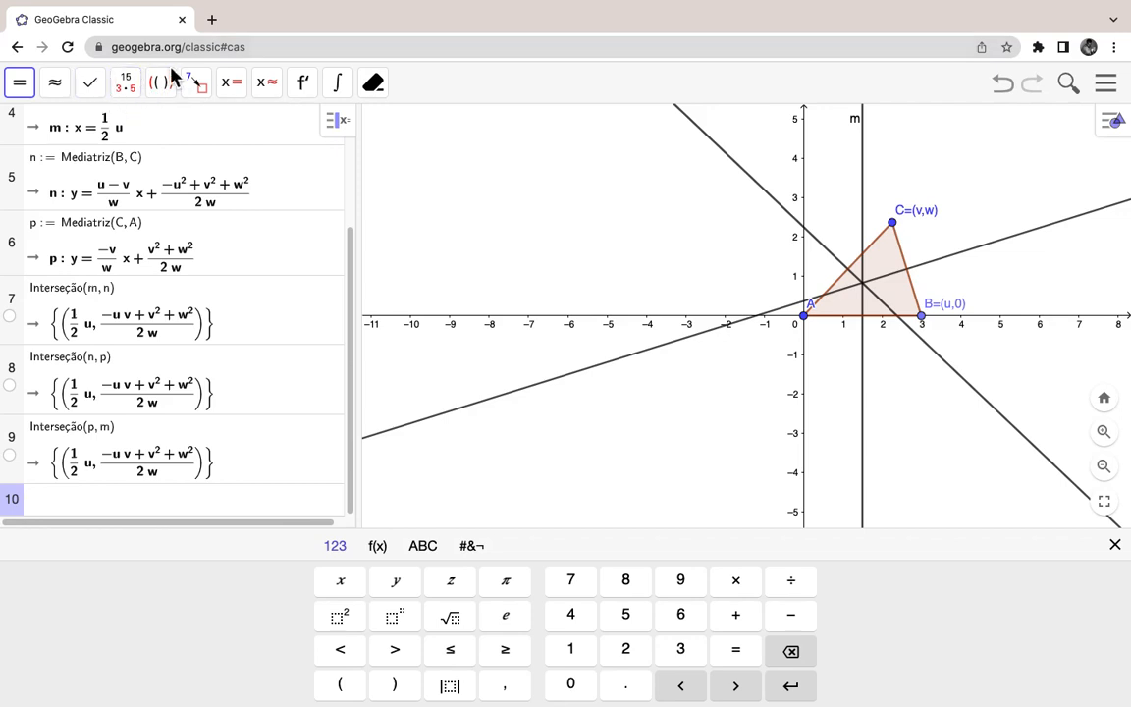
# Step: Reload the page to discard the triangle work, and widen the empty CAS view
pyautogui.click(68, 47)
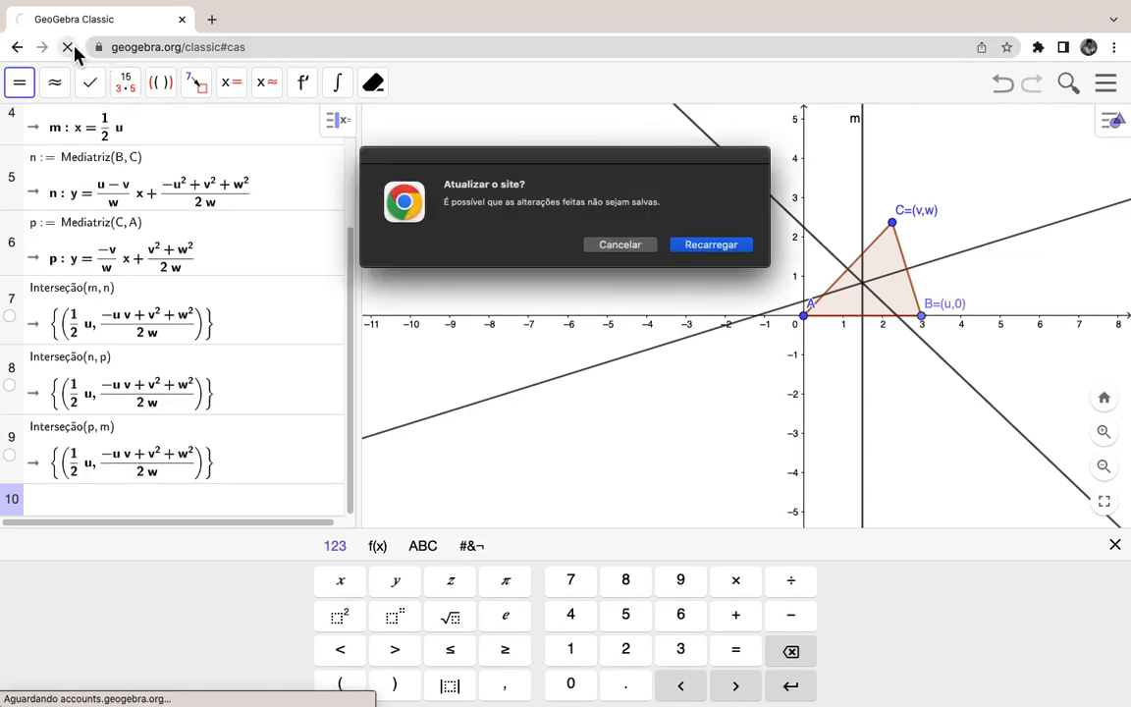
pyautogui.click(722, 255)
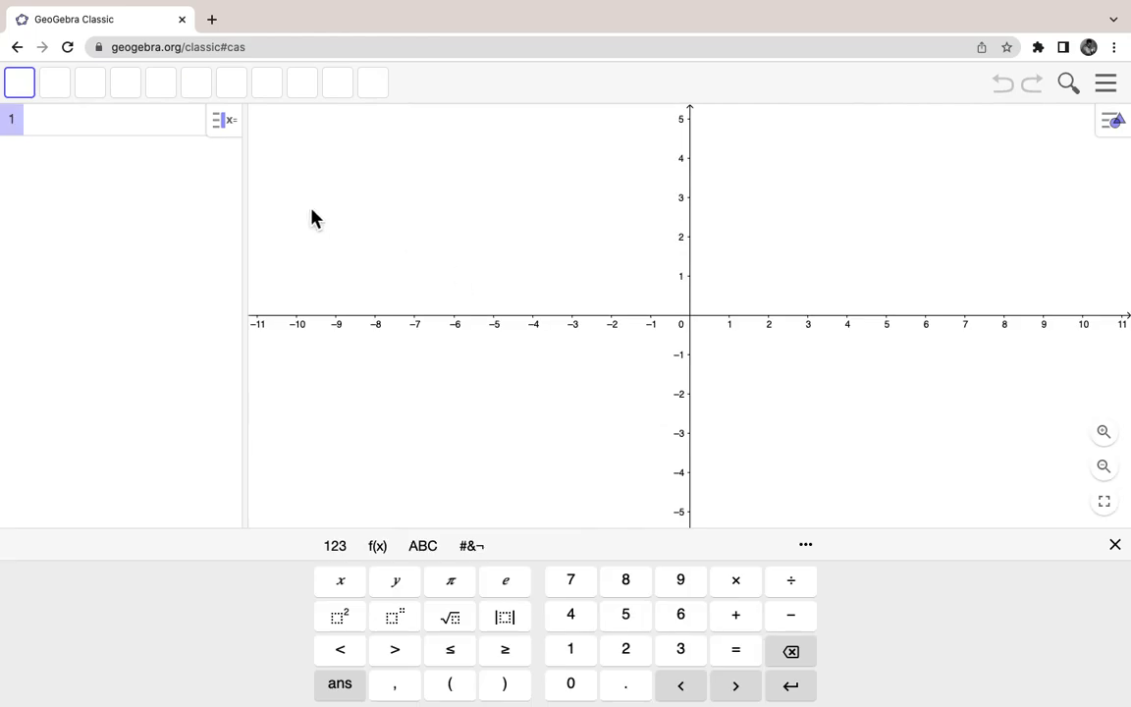
pyautogui.moveTo(252, 171); pyautogui.dragTo(369, 179)
# Step: Define the symbolic three-dimensional vector u := (a,b,c) in CAS row 1
pyautogui.click(128, 125)
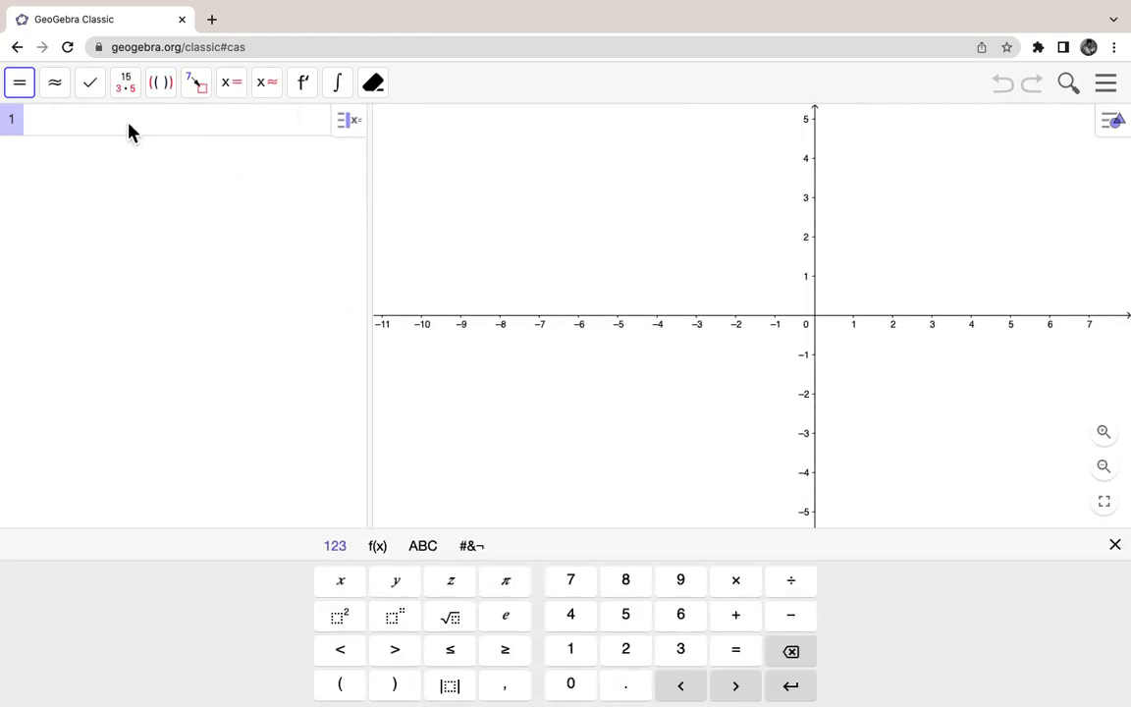
pyautogui.write('u := (a, b, c')
pyautogui.press('Return')
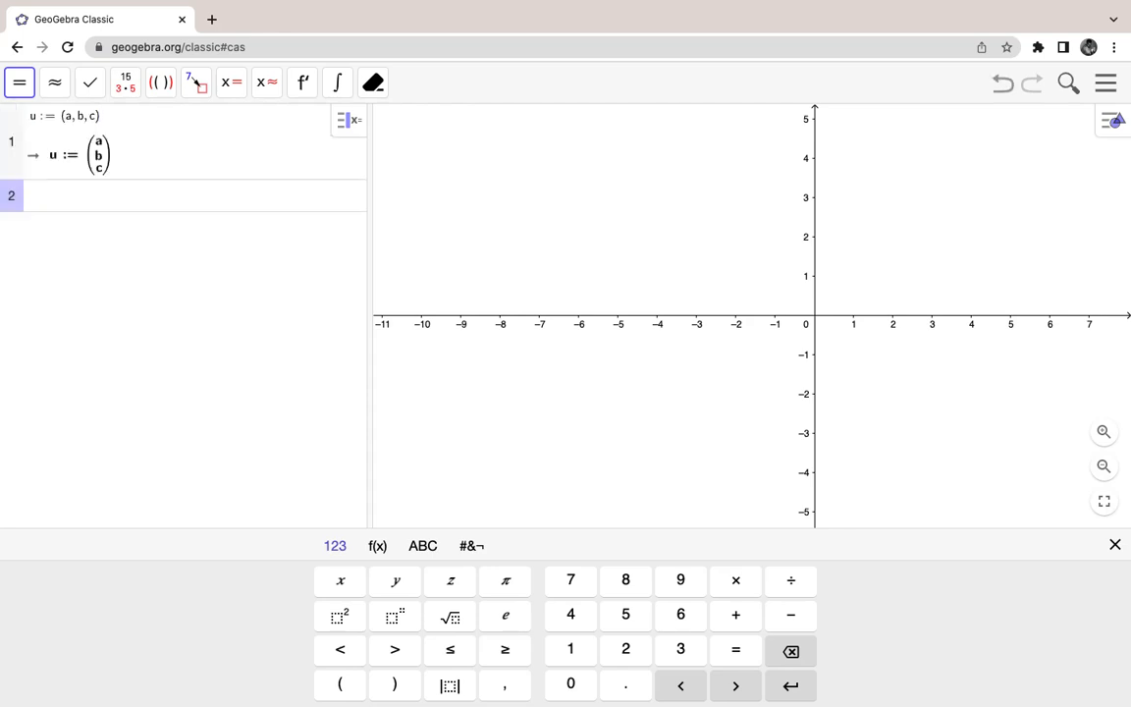
# Step: Define the symbolic vector v := (x,y,z) in CAS row 2 and compute the dot product u*v in row 3
pyautogui.write('v := (x, y, z')
pyautogui.press('Return')
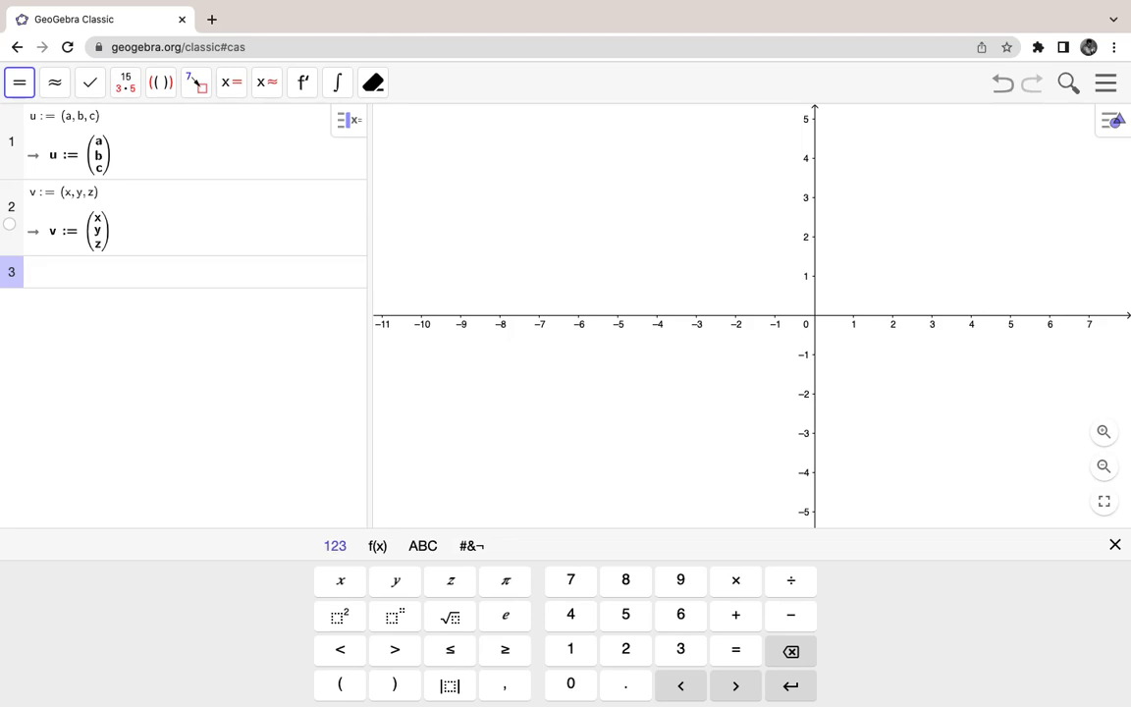
pyautogui.write('u')
pyautogui.write('*v')
pyautogui.press('Return')
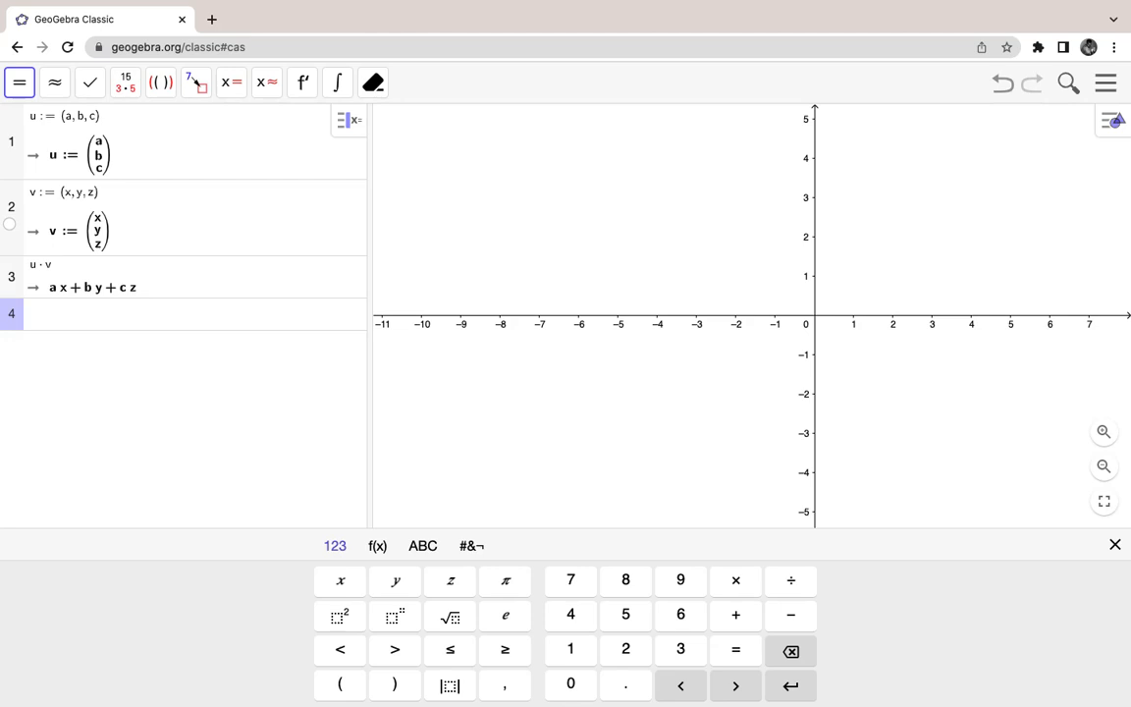
# Step: Compute the symbolic cross product u ⊗ v in CAS row 4
pyautogui.write('u')
pyautogui.click(481, 548)
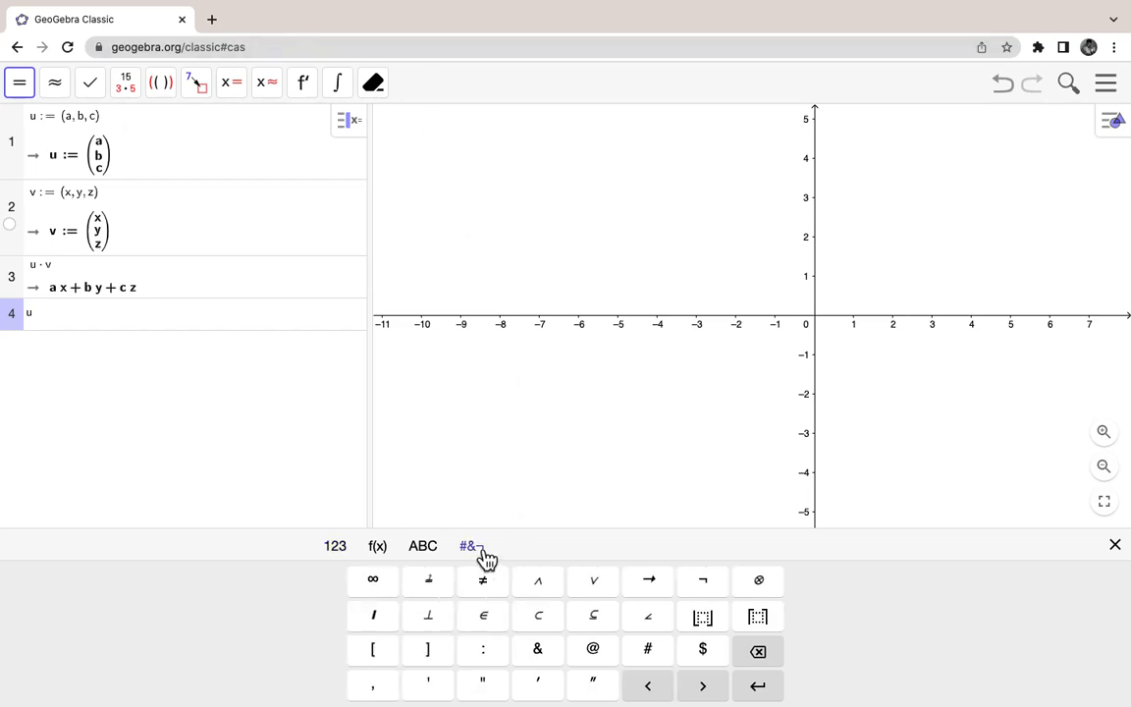
pyautogui.click(774, 593)
pyautogui.write('v')
pyautogui.press('Return')
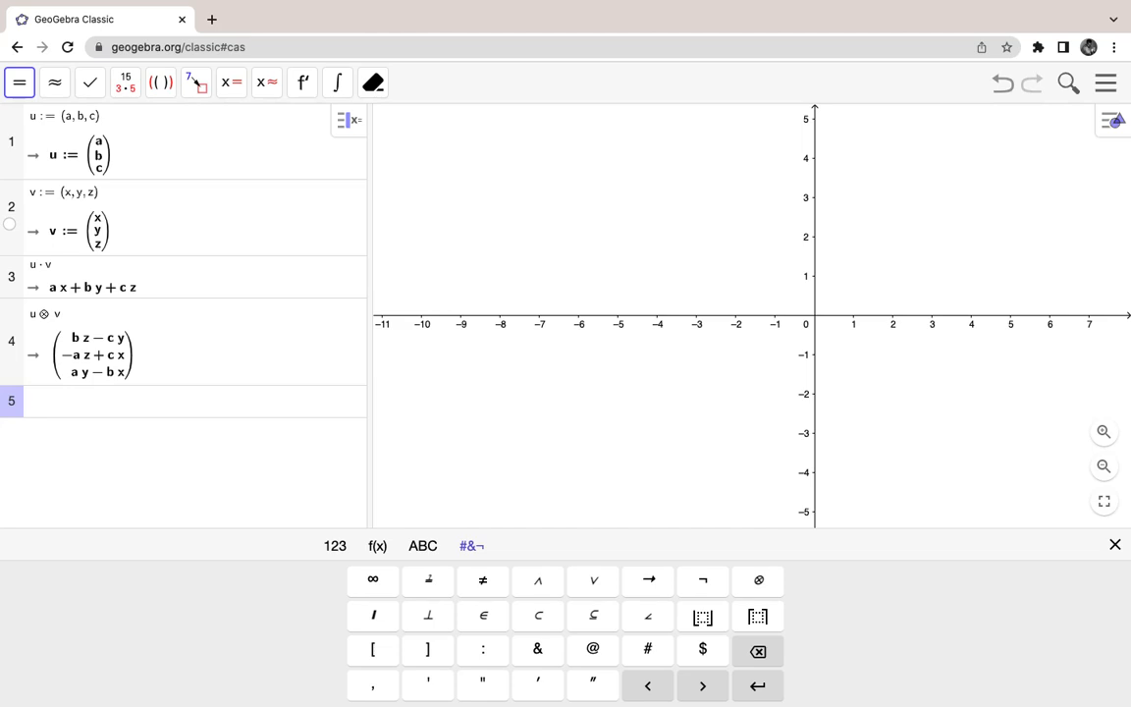
pyautogui.write('Matri')
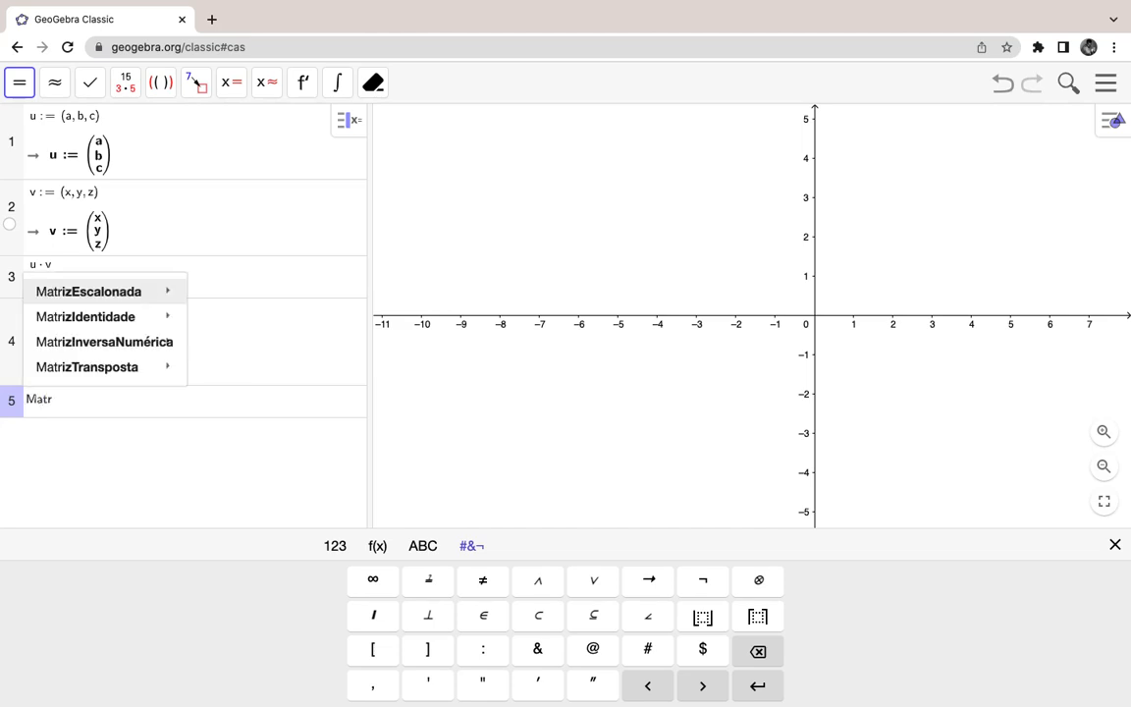
pyautogui.press('BackSpace')
pyautogui.press('BackSpace')
pyautogui.press('BackSpace')
pyautogui.press('BackSpace')
pyautogui.press('BackSpace')
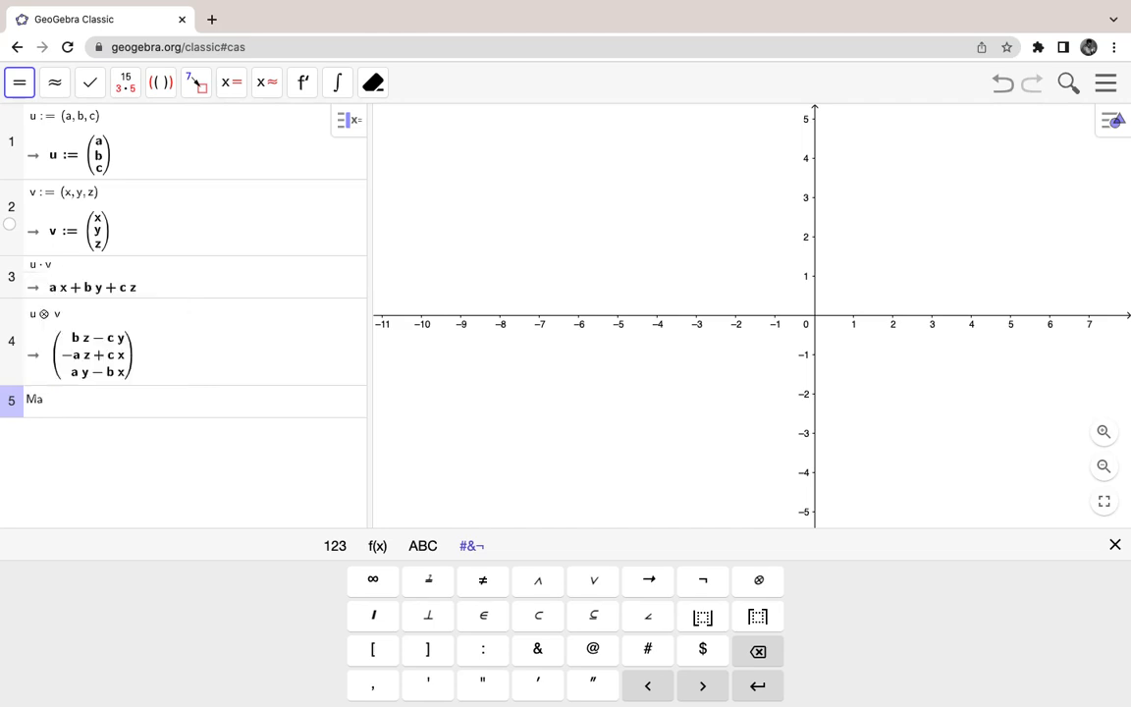
# Step: Define the symbolic 2×2 matrix M := {{a,b},{c,d}} in CAS row 5
pyautogui.write('M := {{a, b},')
pyautogui.write('{c, d}')
pyautogui.press('Return')
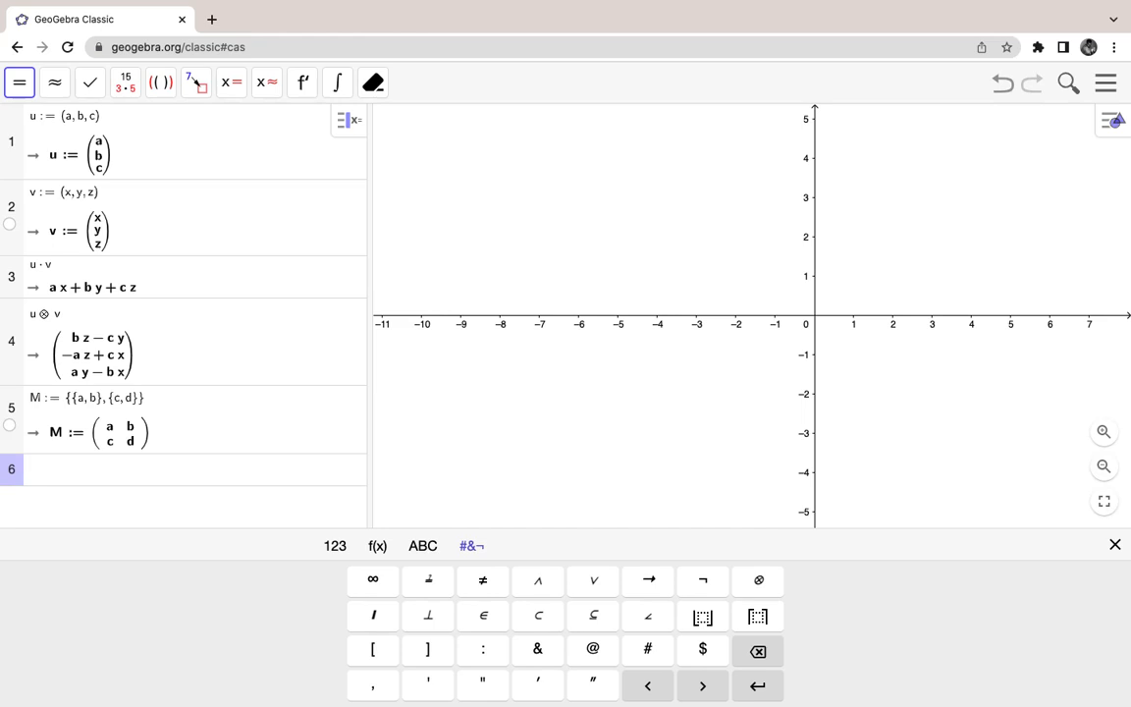
# Step: Compute the symbolic determinant of matrix M with Determinante(M) in CAS row 6
pyautogui.write('Deter')
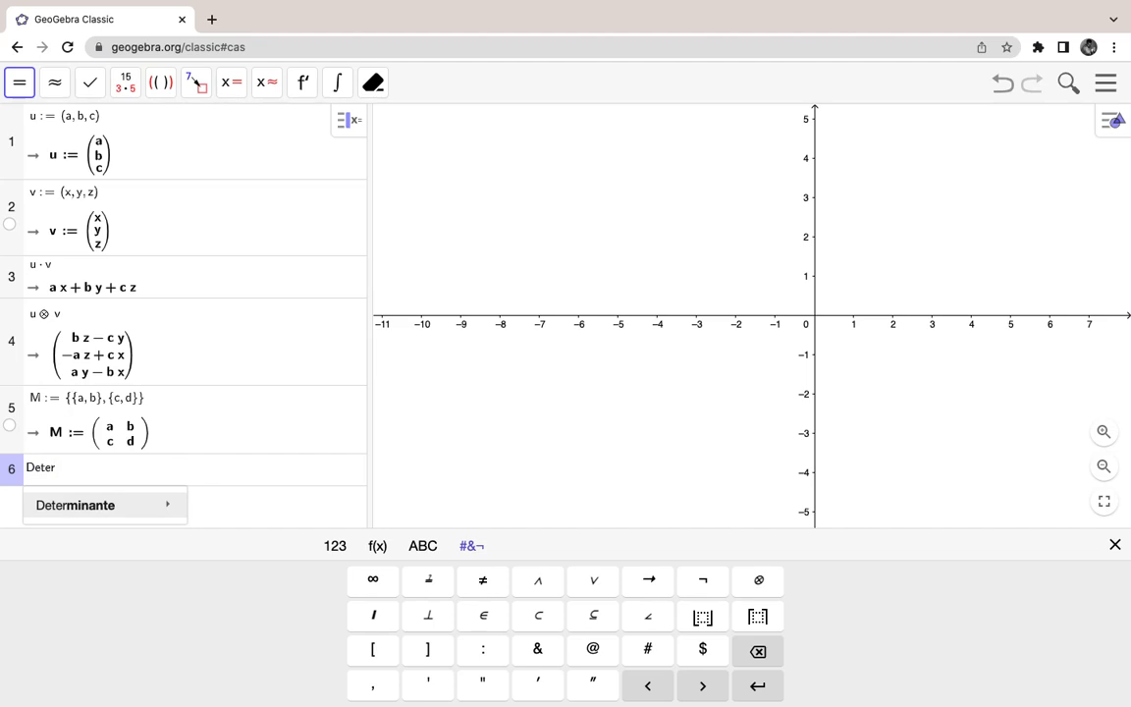
pyautogui.write('minante(')
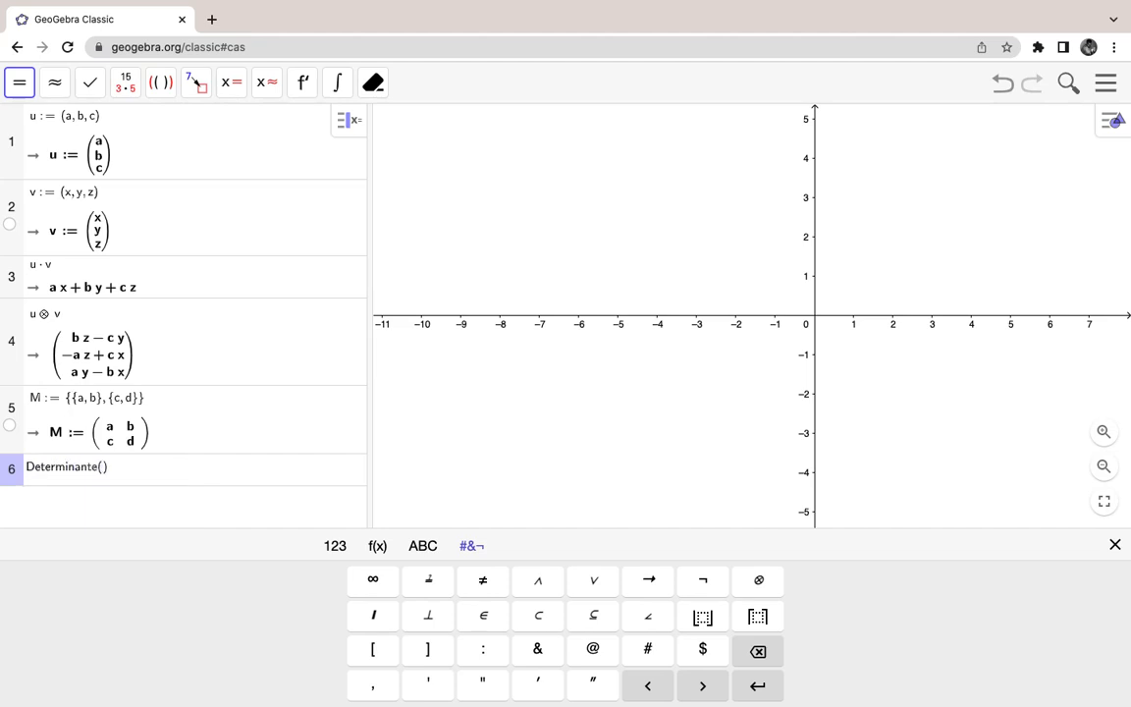
pyautogui.write('M')
pyautogui.press('Return')
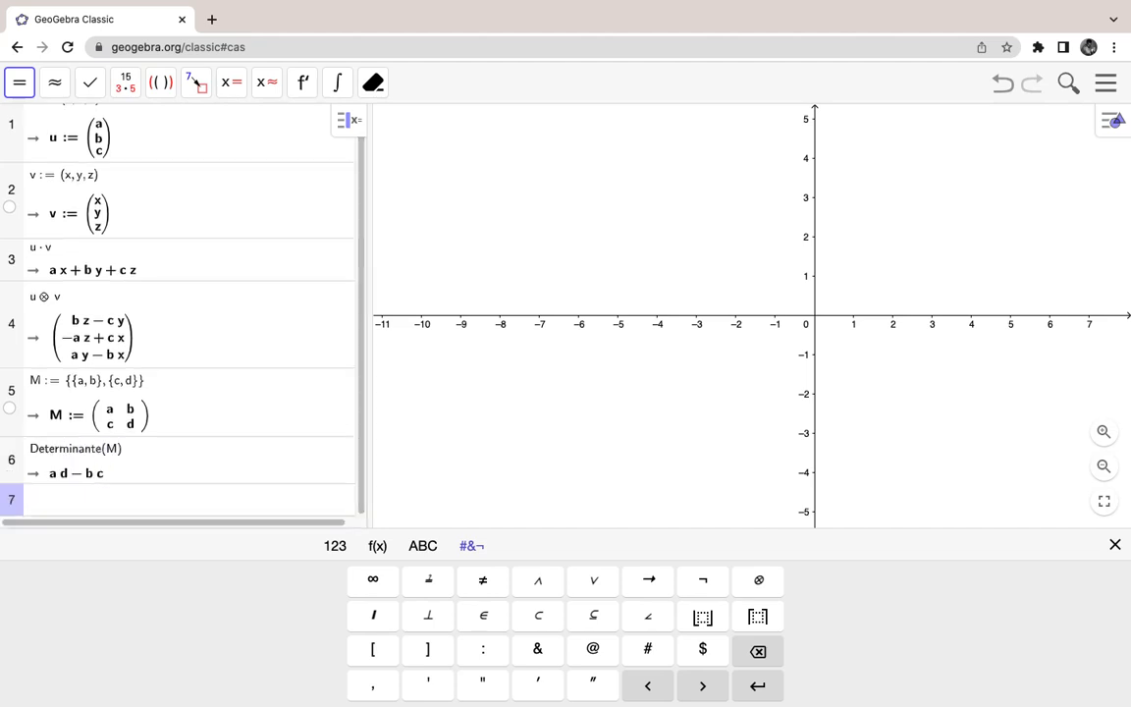